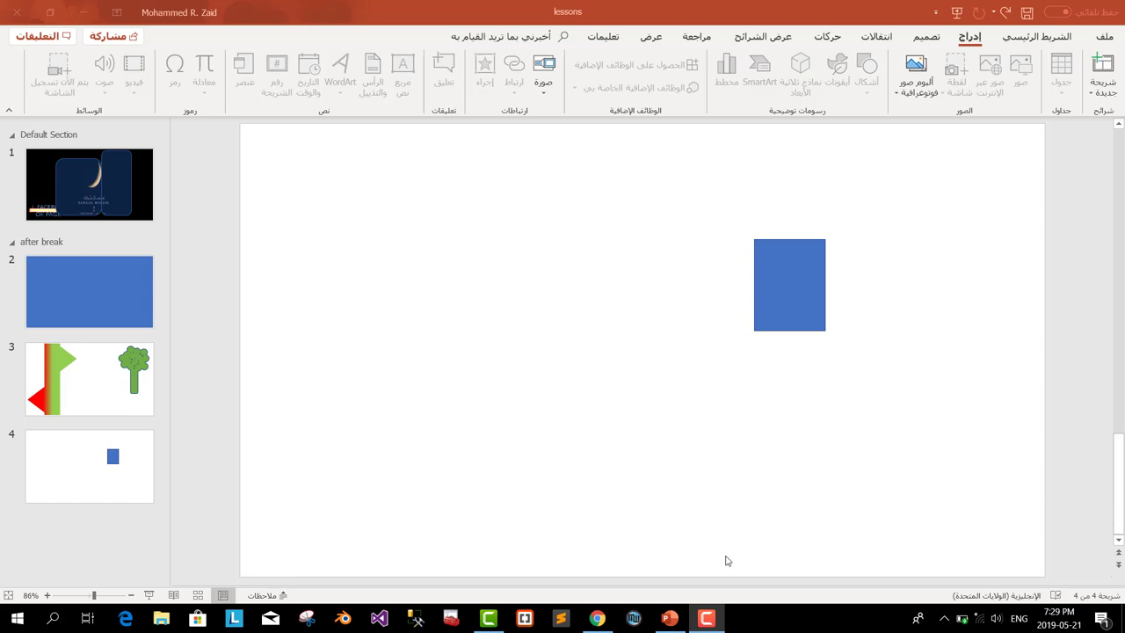
# Go to slide 4 and select its small blue rectangle
pyautogui.click(146, 481)
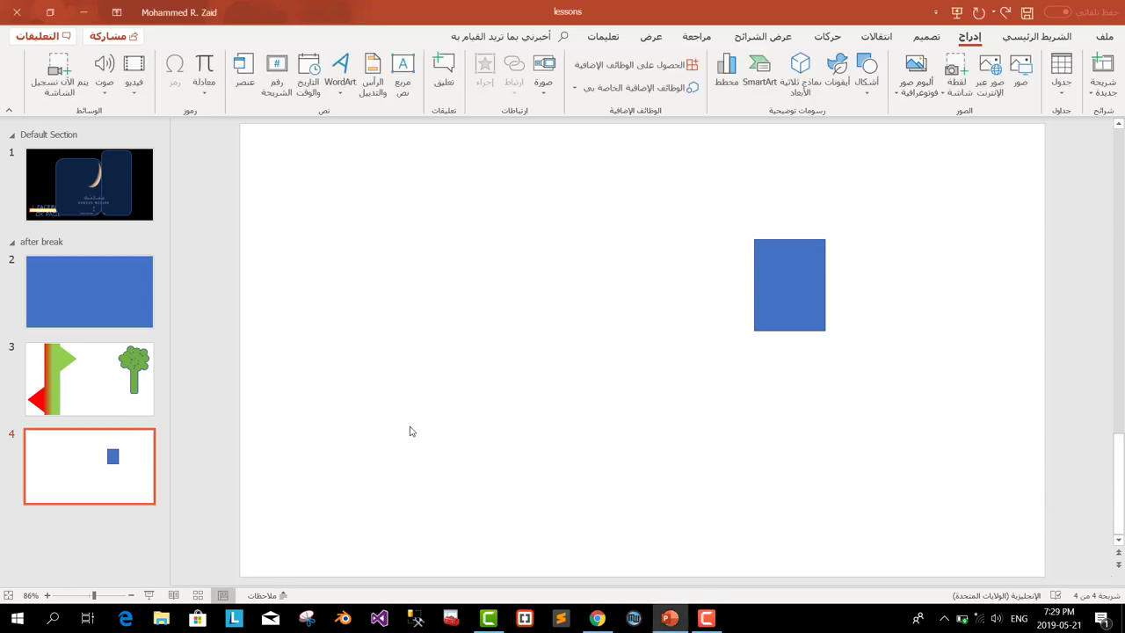
pyautogui.click(775, 293)
# Delete the blue rectangle from slide 4 and bring up the Insert > Table grid
pyautogui.press('Delete')
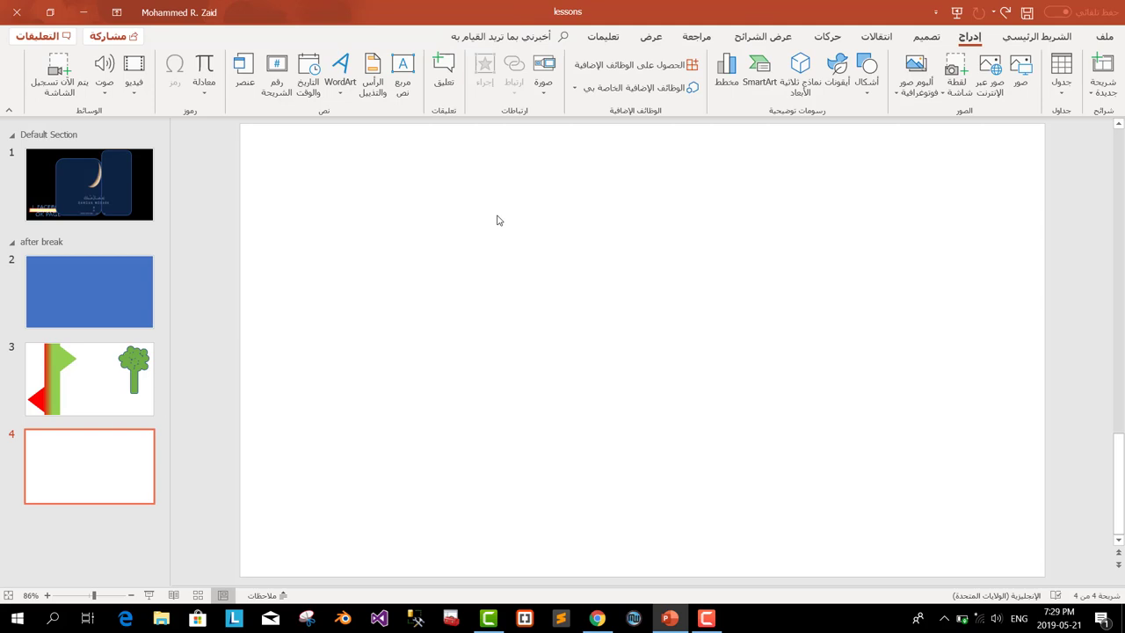
pyautogui.click(1011, 40)
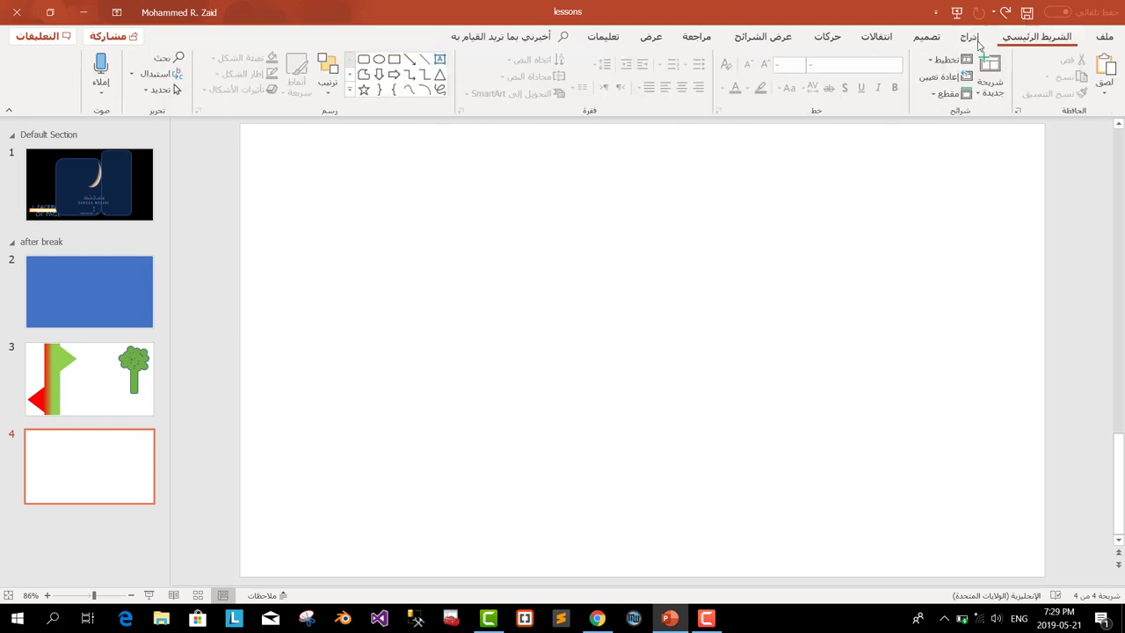
pyautogui.click(972, 39)
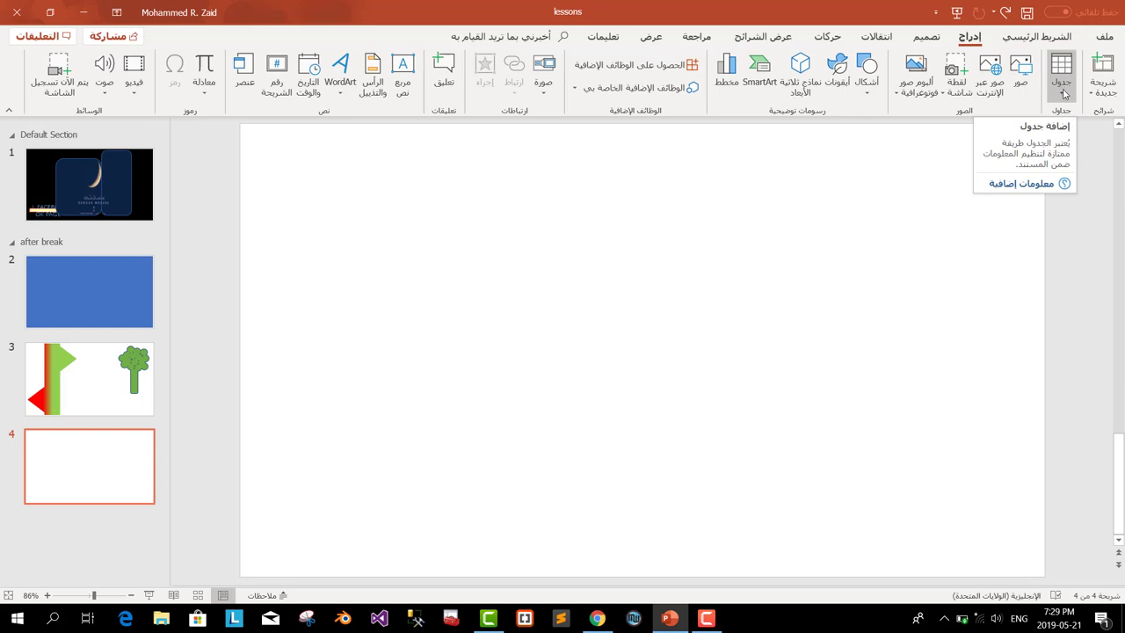
pyautogui.click(1063, 94)
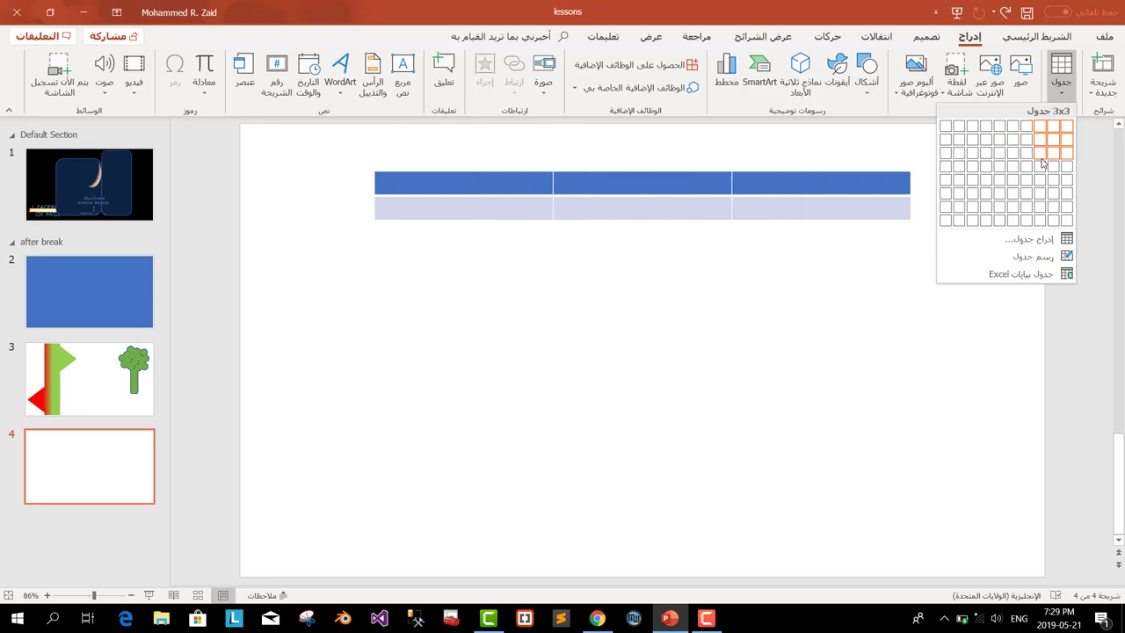
# Insert a 3×3 table and drag its left column border leftward to widen the middle column
pyautogui.click(1041, 161)
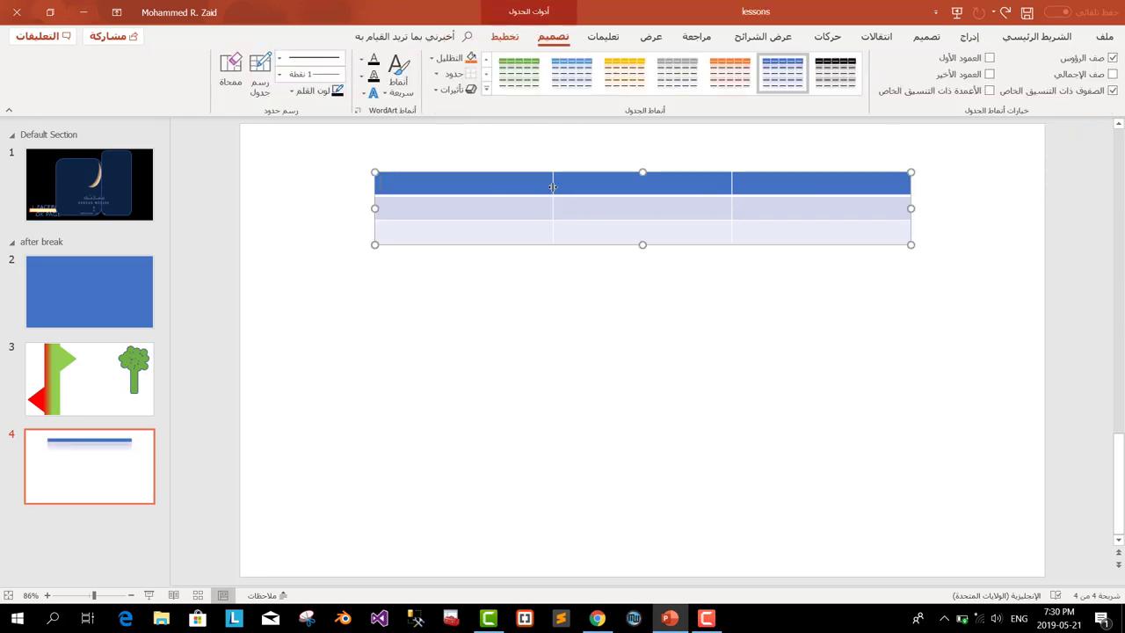
pyautogui.moveTo(553, 187)
pyautogui.mouseDown()
pyautogui.moveTo(614, 187)
pyautogui.moveTo(475, 187)
pyautogui.mouseUp()
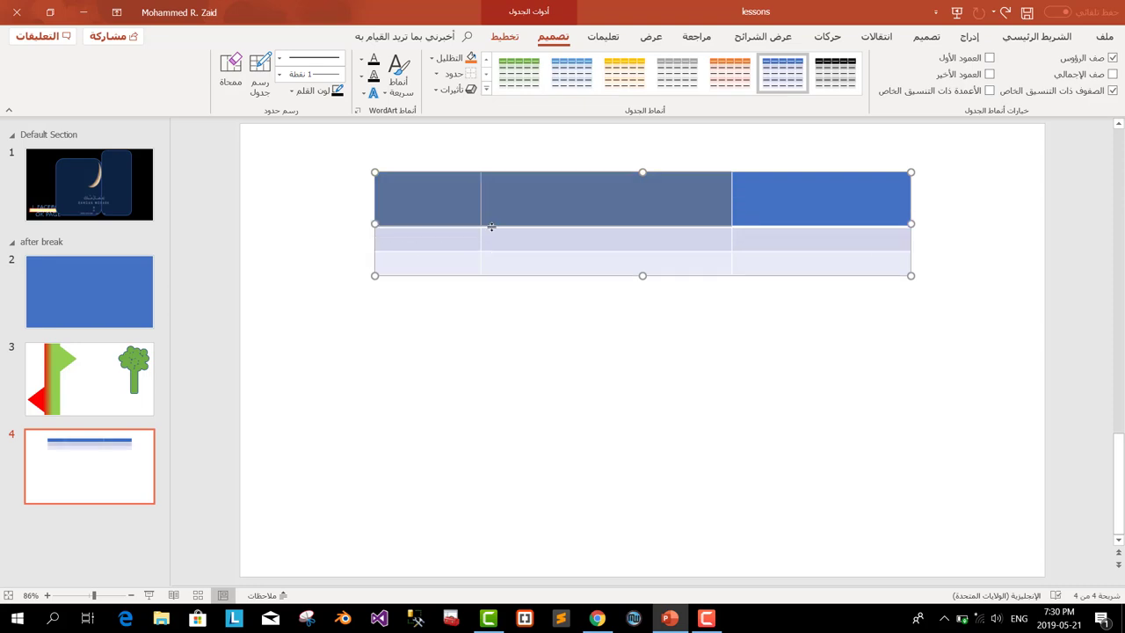
pyautogui.moveTo(491, 224)
pyautogui.mouseDown()
pyautogui.moveTo(495, 203)
pyautogui.moveTo(552, 230)
pyautogui.mouseUp()
pyautogui.click(583, 282)
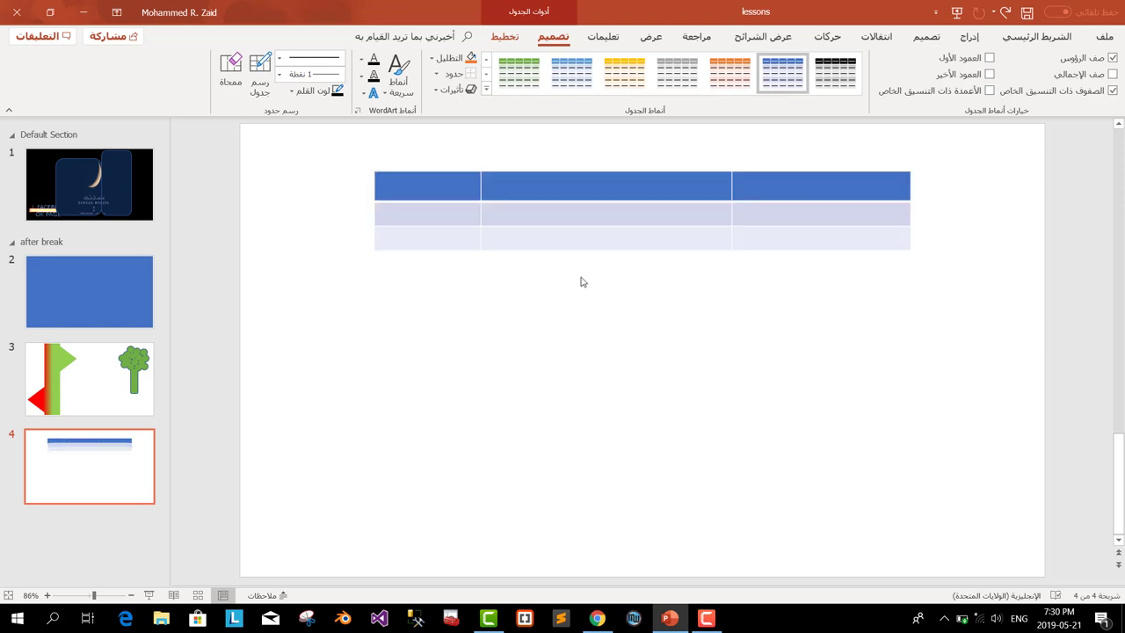
pyautogui.click(484, 180)
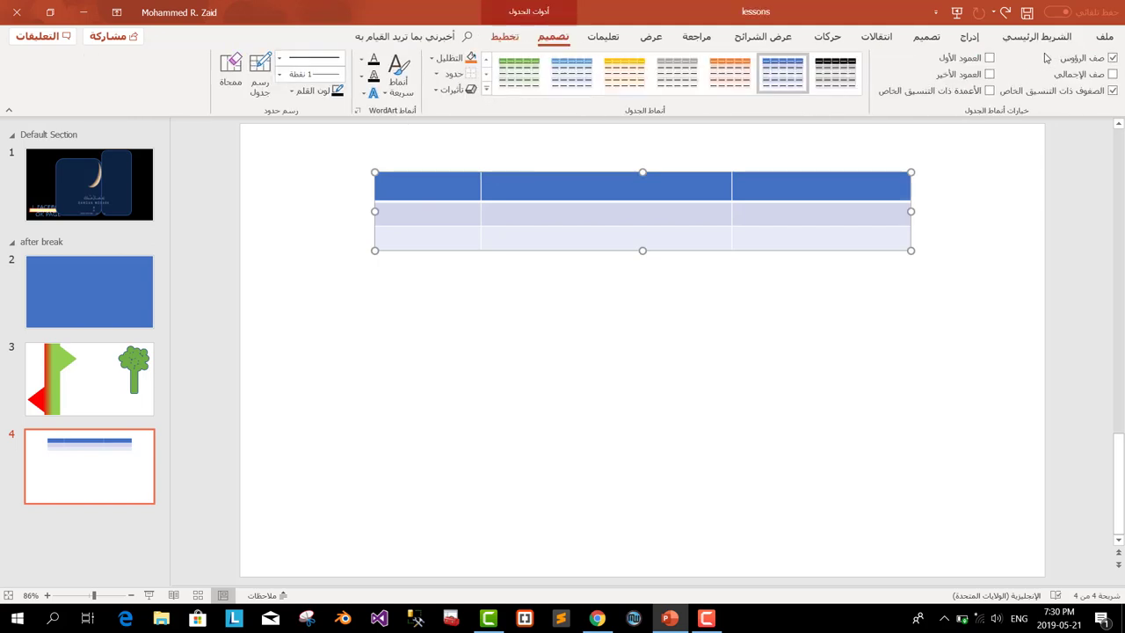
pyautogui.click(969, 36)
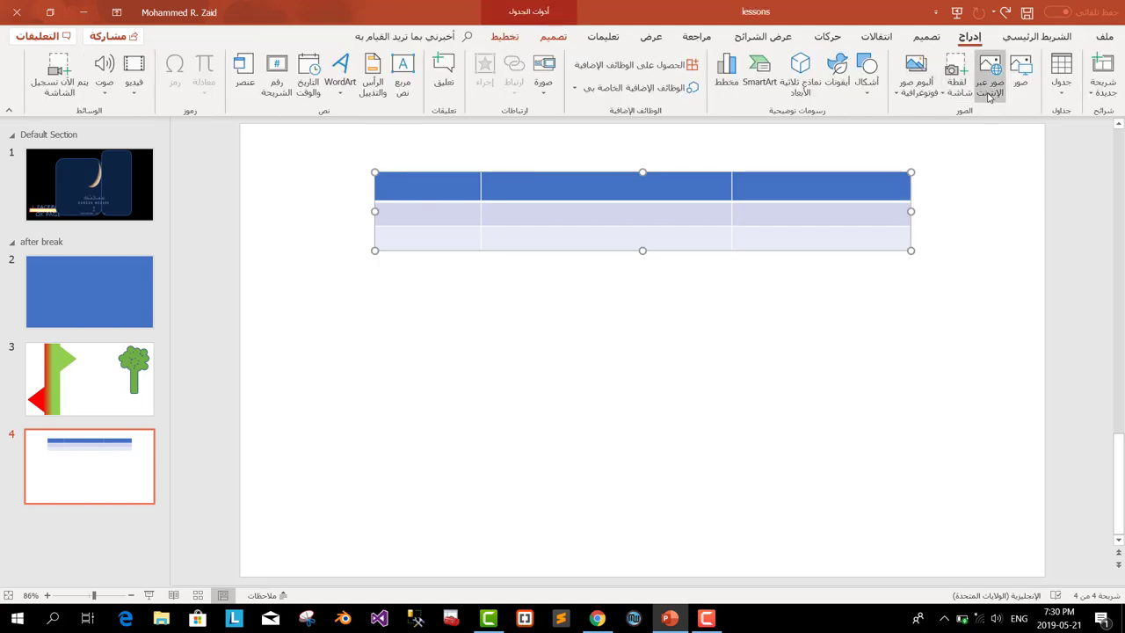
pyautogui.click(1061, 77)
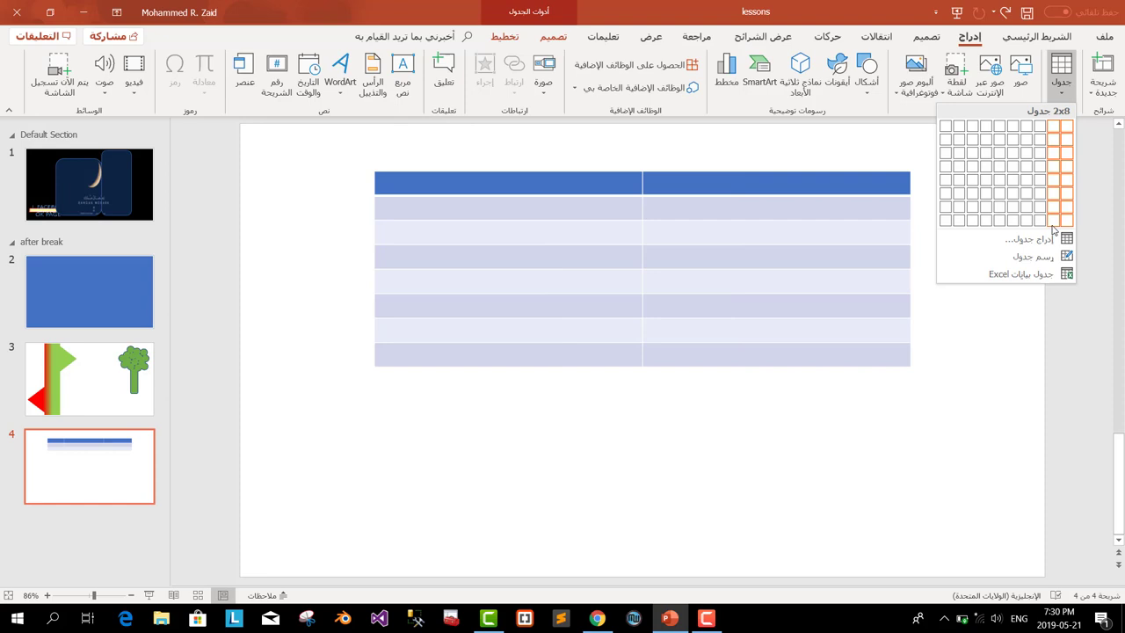
# Insert a 2-column, 8-row table, then remove it and the 3×3 table from slide 4
pyautogui.click(1053, 222)
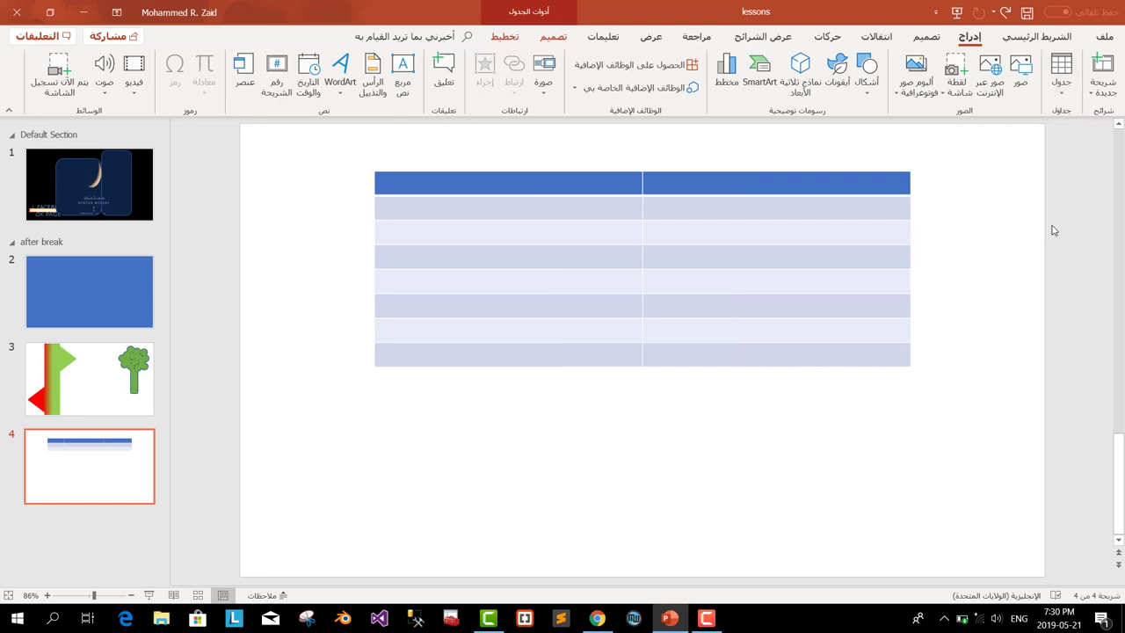
pyautogui.rightClick(522, 366)
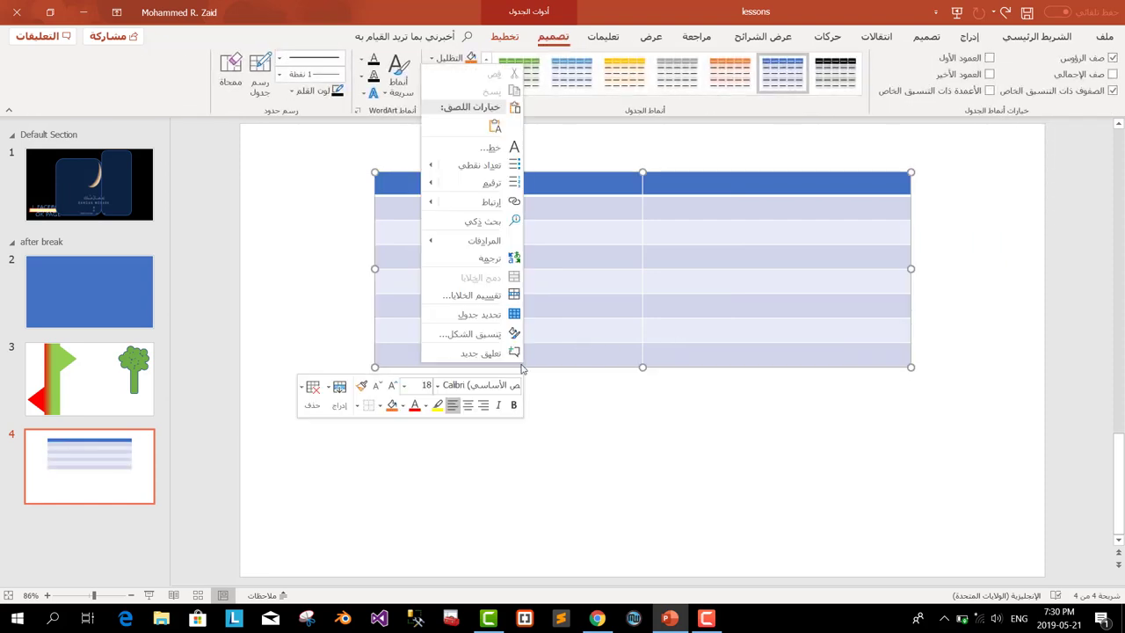
pyautogui.click(534, 364)
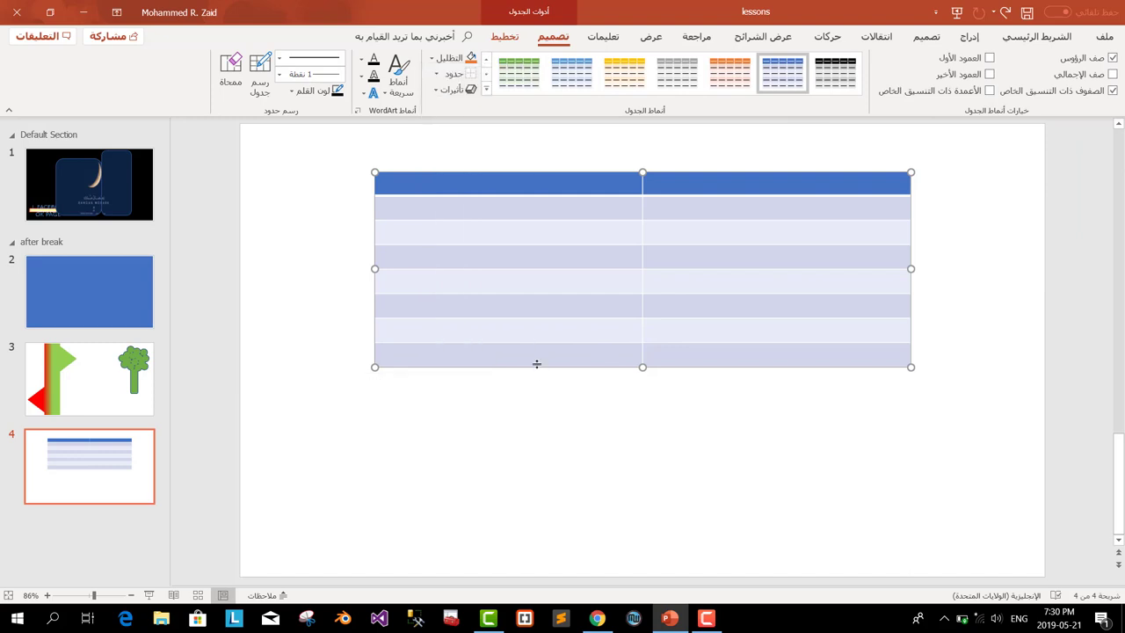
pyautogui.rightClick(532, 366)
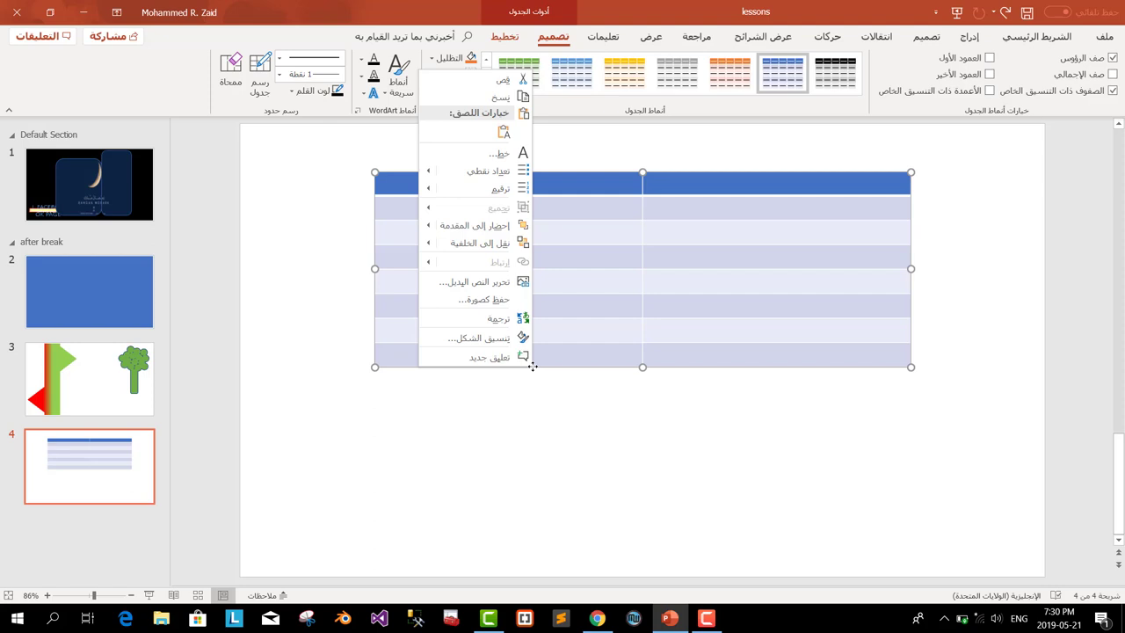
pyautogui.click(532, 367)
pyautogui.hotkey('ctrl', 'z')
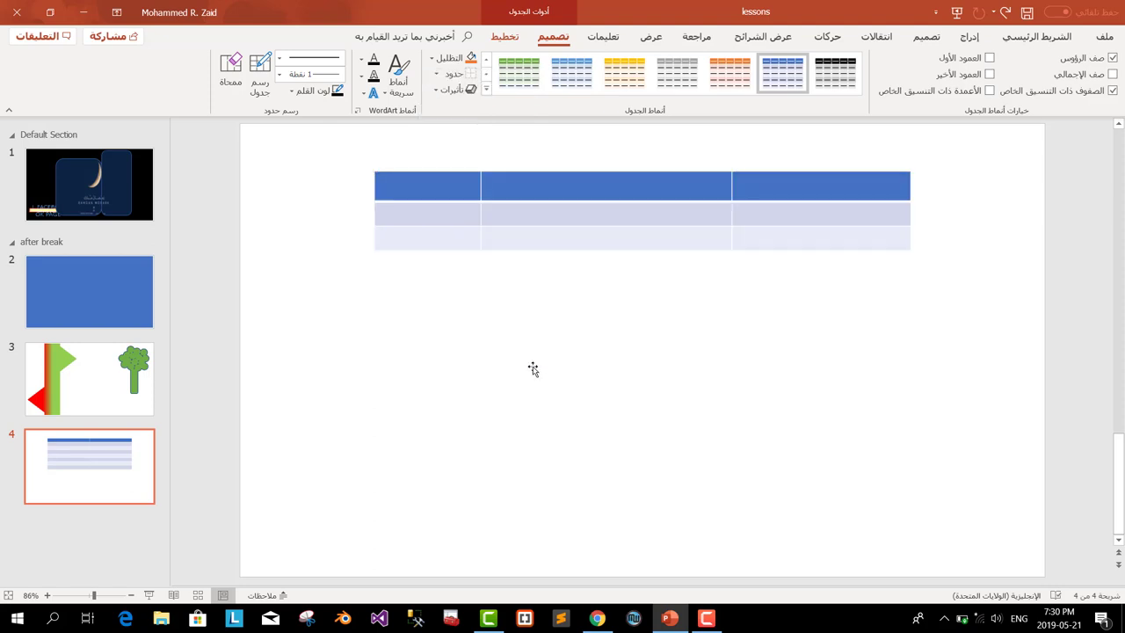
pyautogui.click(605, 243)
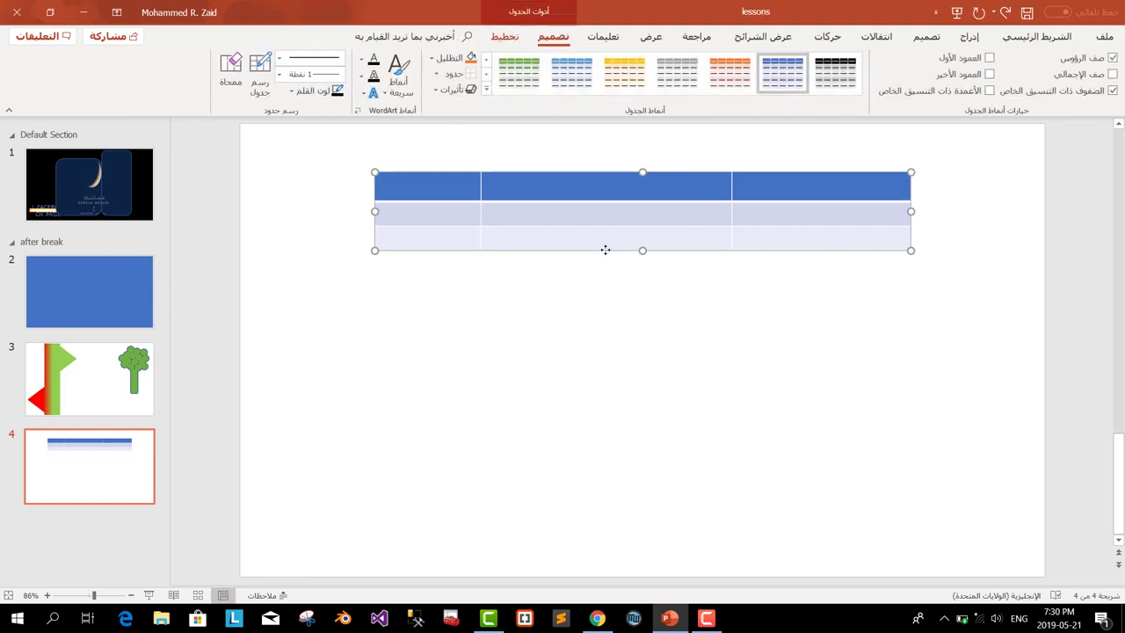
pyautogui.hotkey('ctrl', 'z')
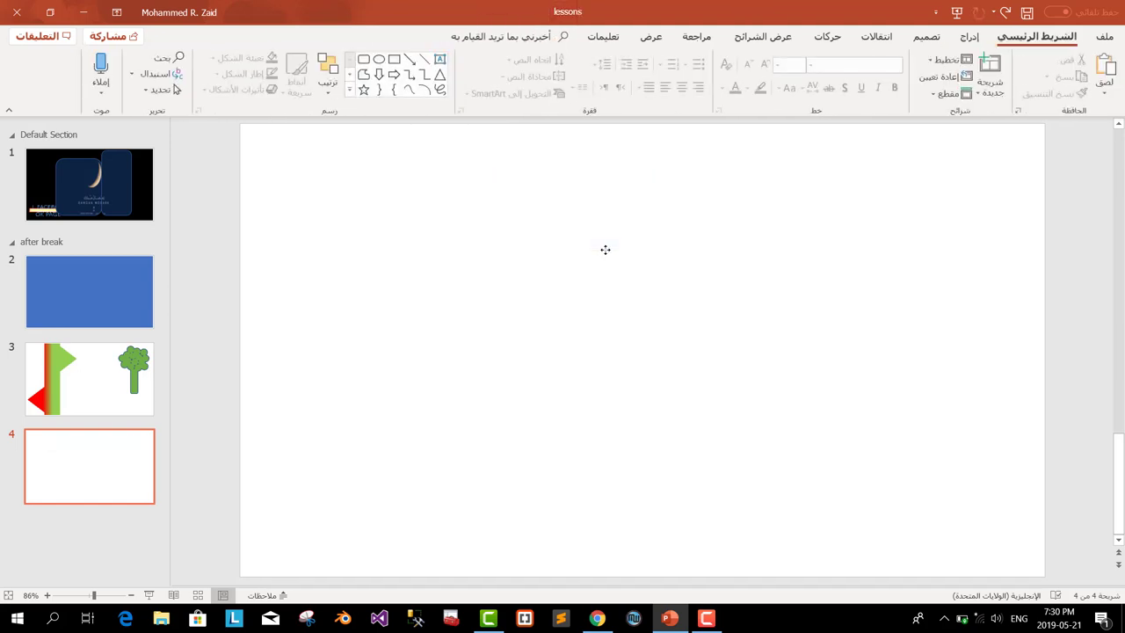
# Insert a table of 2 columns and 12 rows through the Insert Table dialog
pyautogui.click(970, 36)
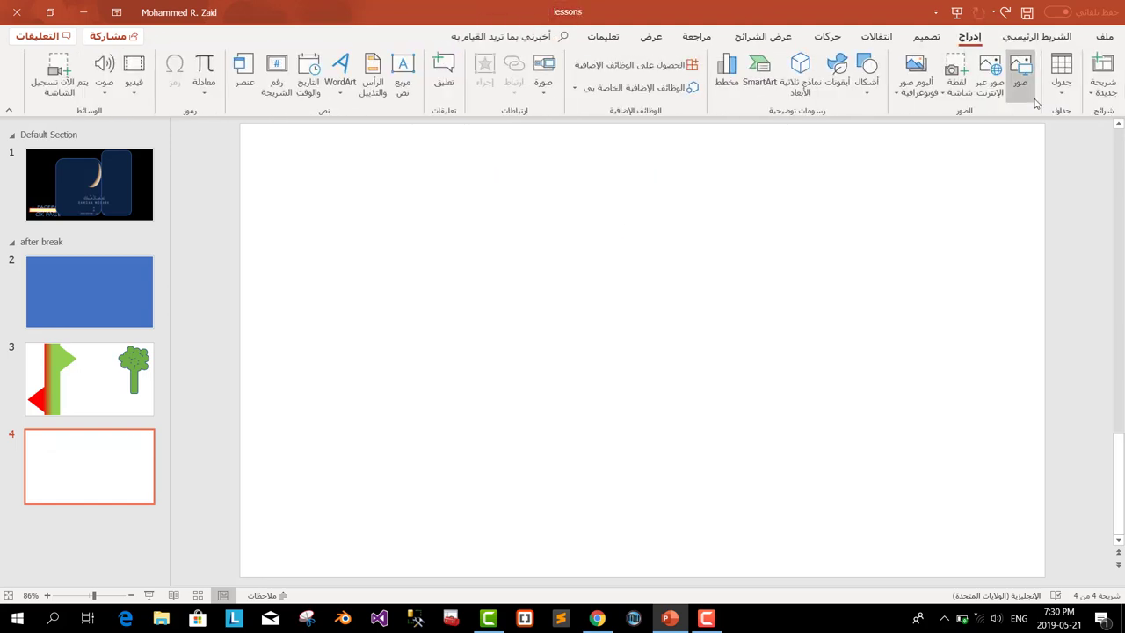
pyautogui.click(1061, 77)
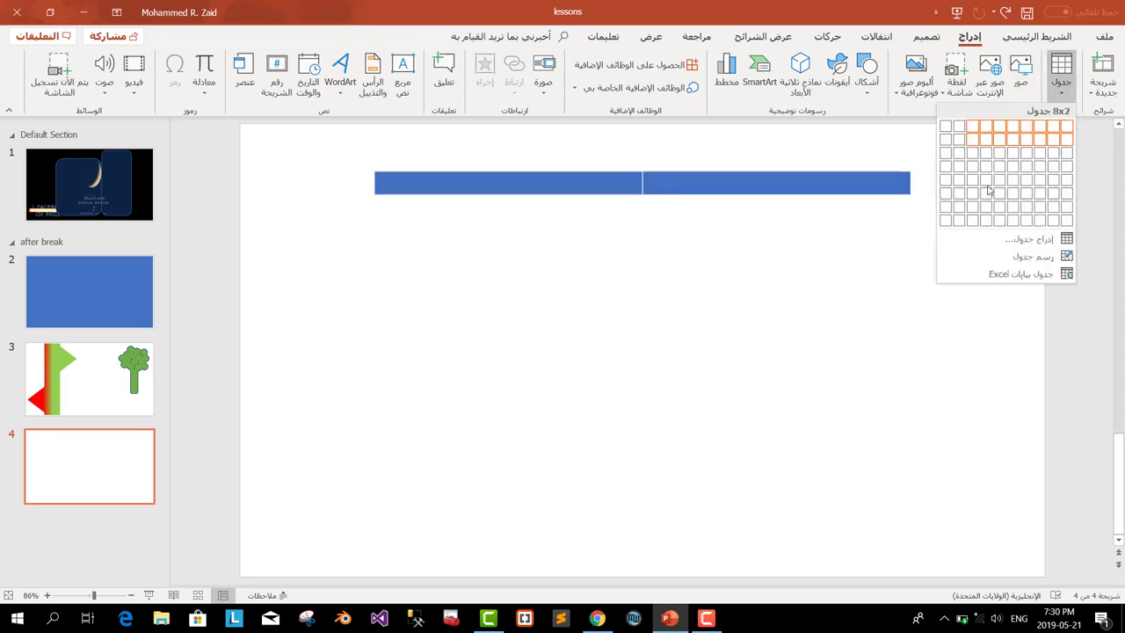
pyautogui.click(1031, 240)
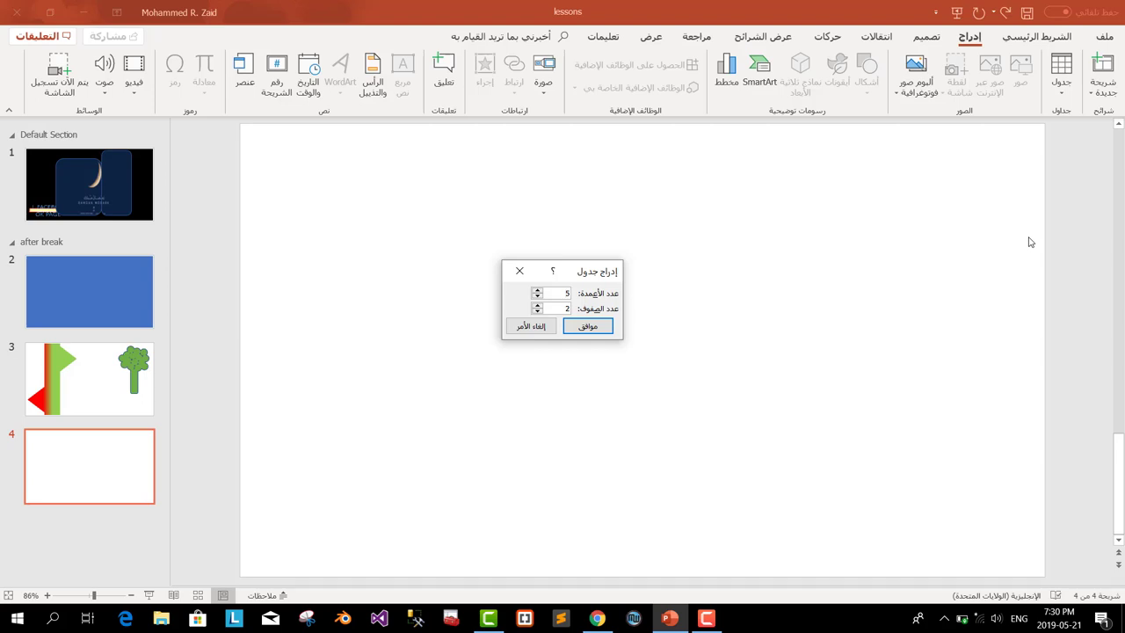
pyautogui.write('25')
pyautogui.moveTo(562, 292)
pyautogui.mouseDown()
pyautogui.moveTo(537, 293)
pyautogui.moveTo(569, 309)
pyautogui.mouseUp()
pyautogui.write('2')
pyautogui.write('12')
pyautogui.click(589, 325)
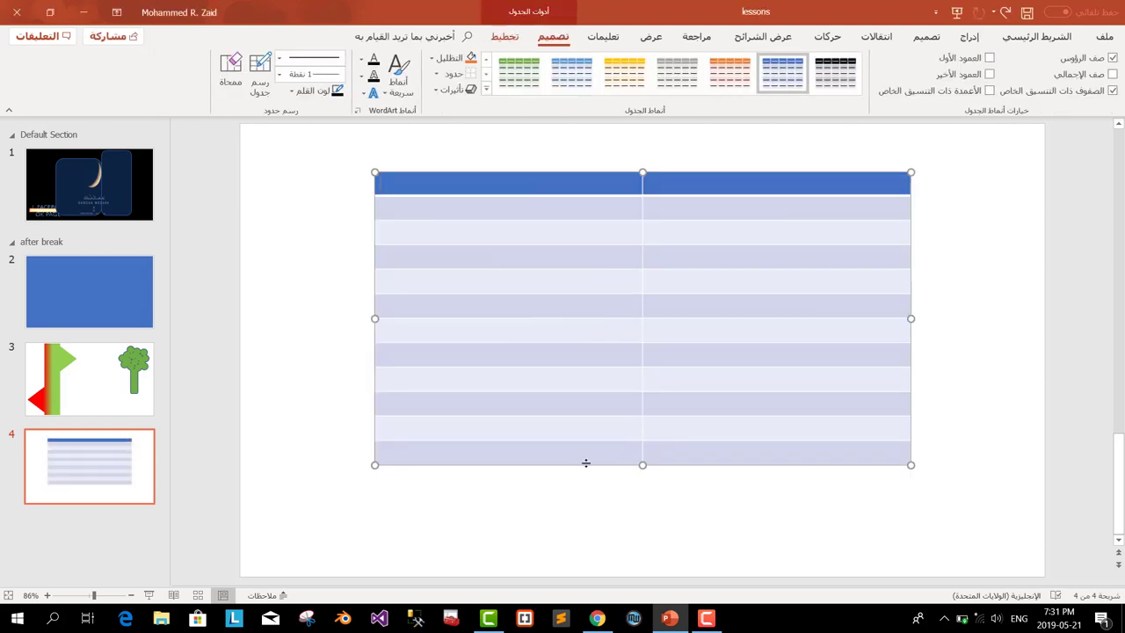
# Delete the 2×12 table from slide 4
pyautogui.rightClick(585, 464)
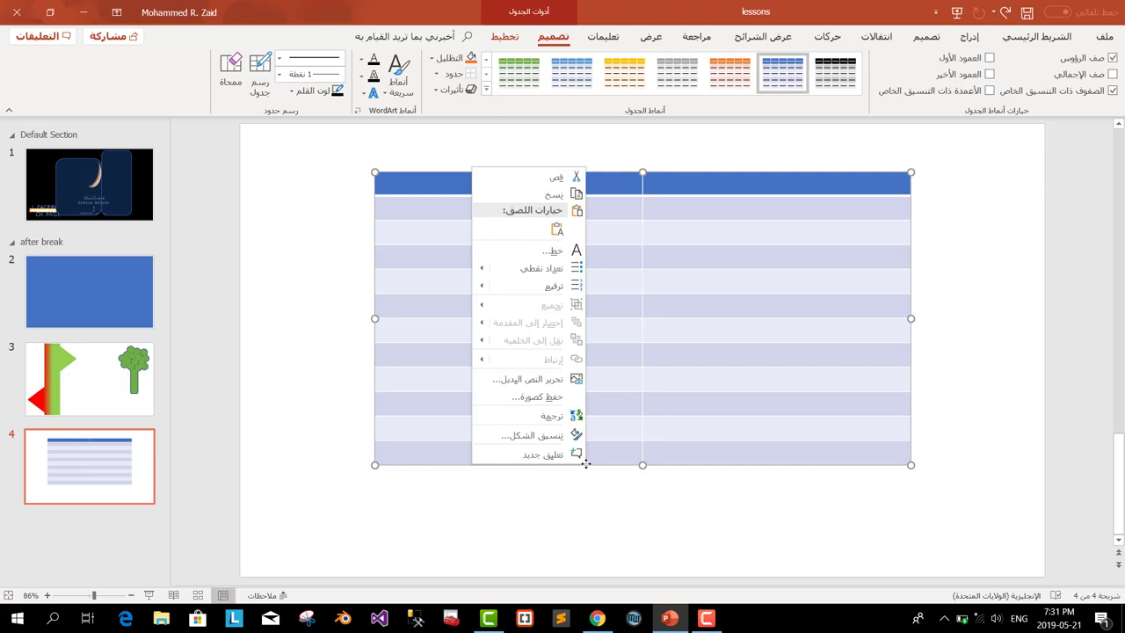
pyautogui.press('Escape')
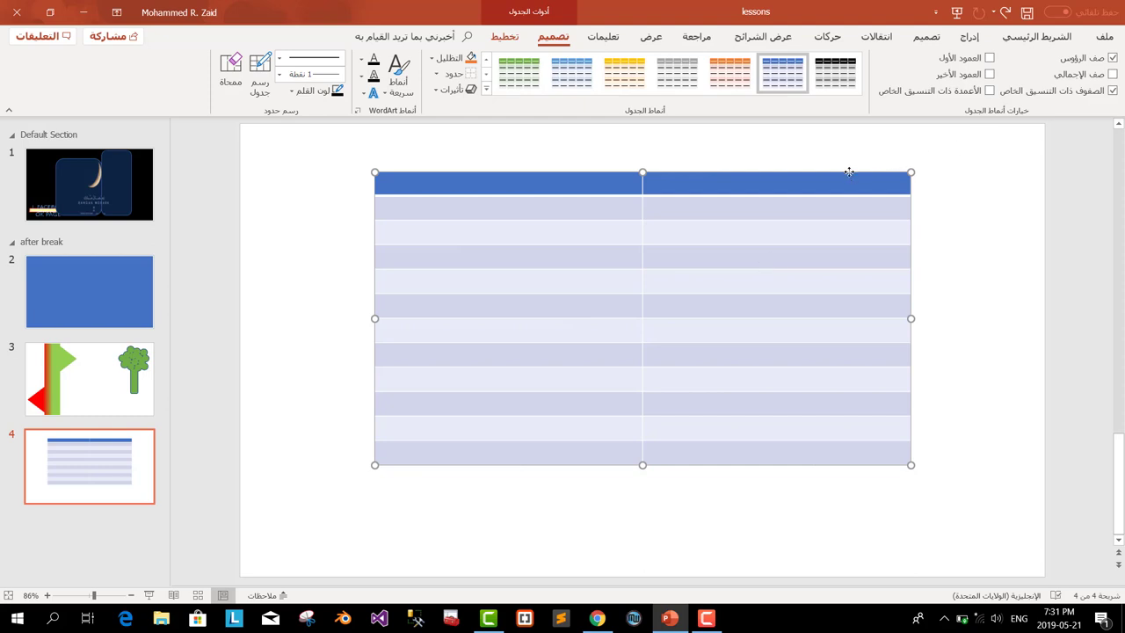
pyautogui.press('Delete')
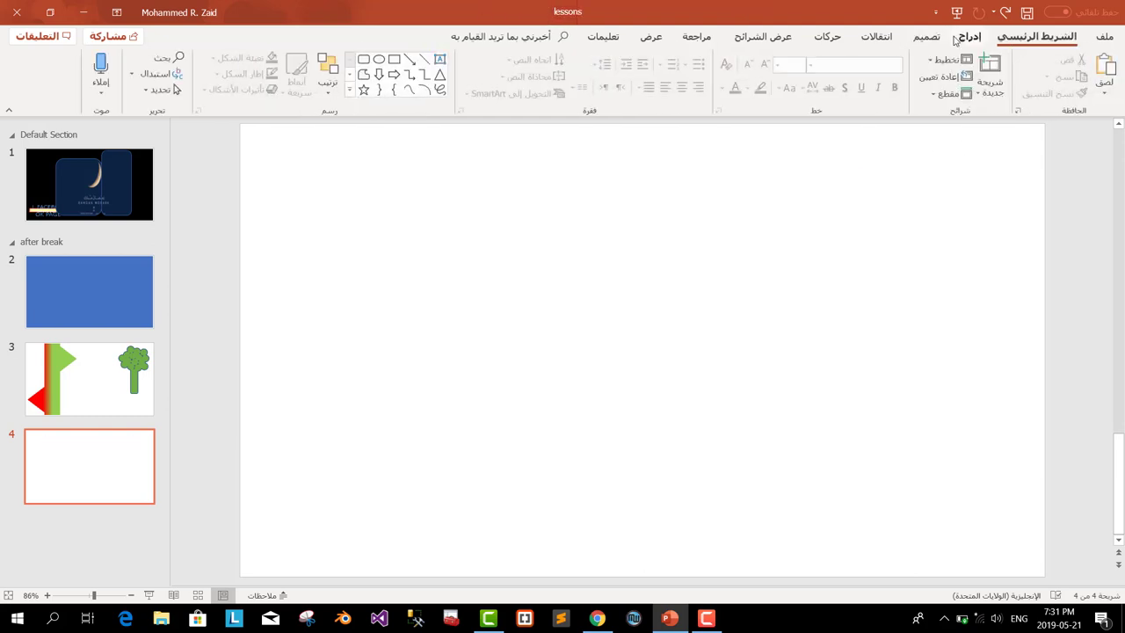
# Choose Draw Table from the Insert tab's Table dropdown
pyautogui.click(967, 37)
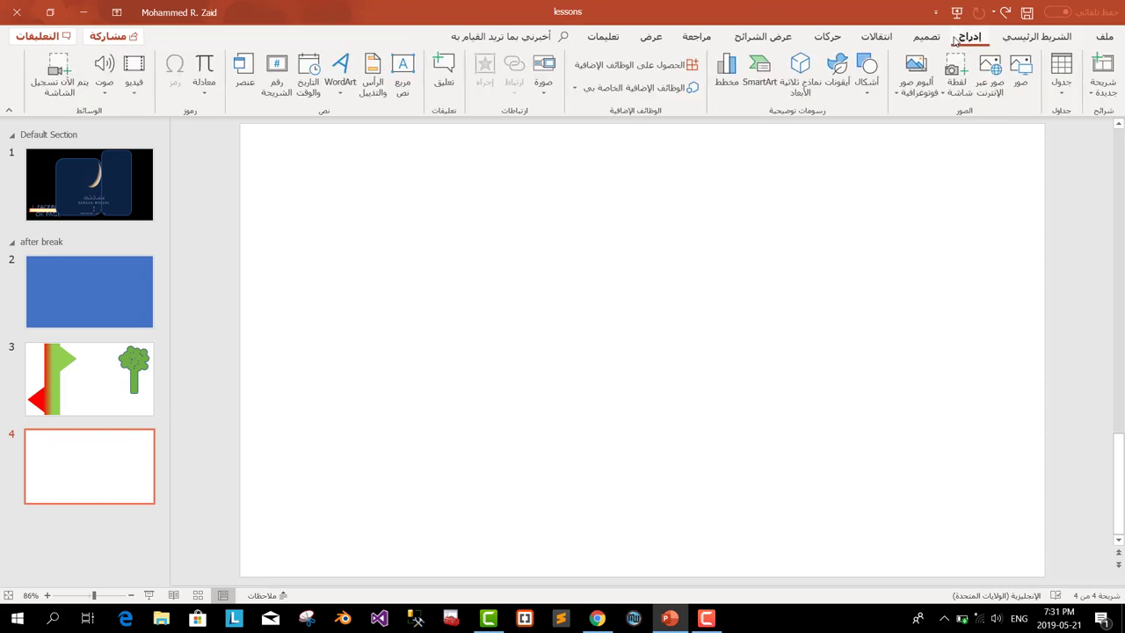
pyautogui.click(1058, 94)
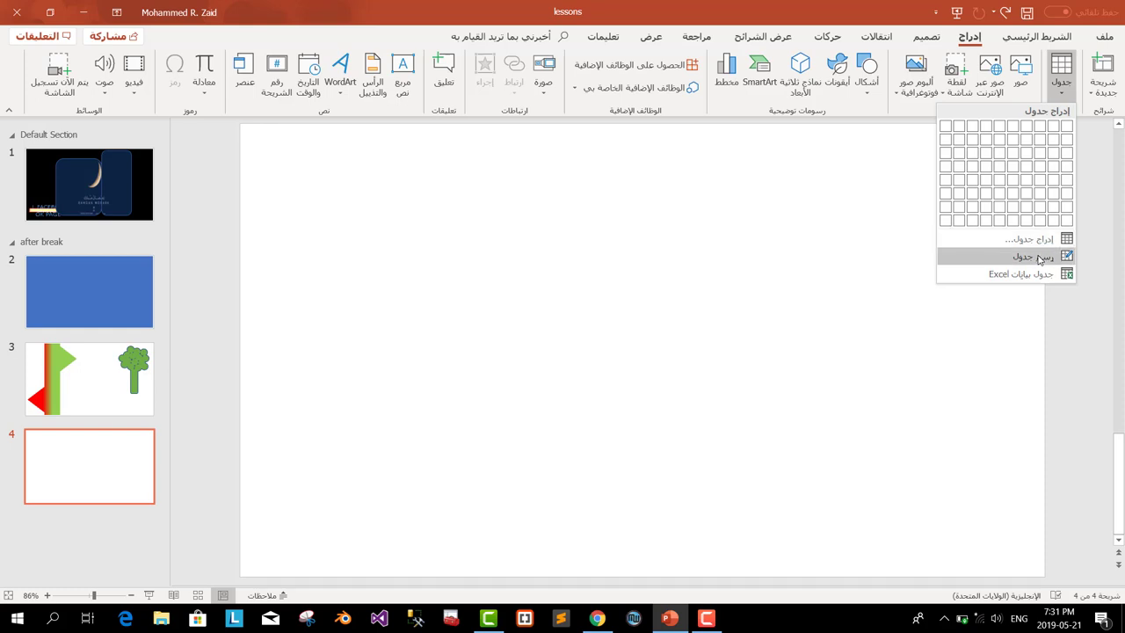
pyautogui.click(1035, 256)
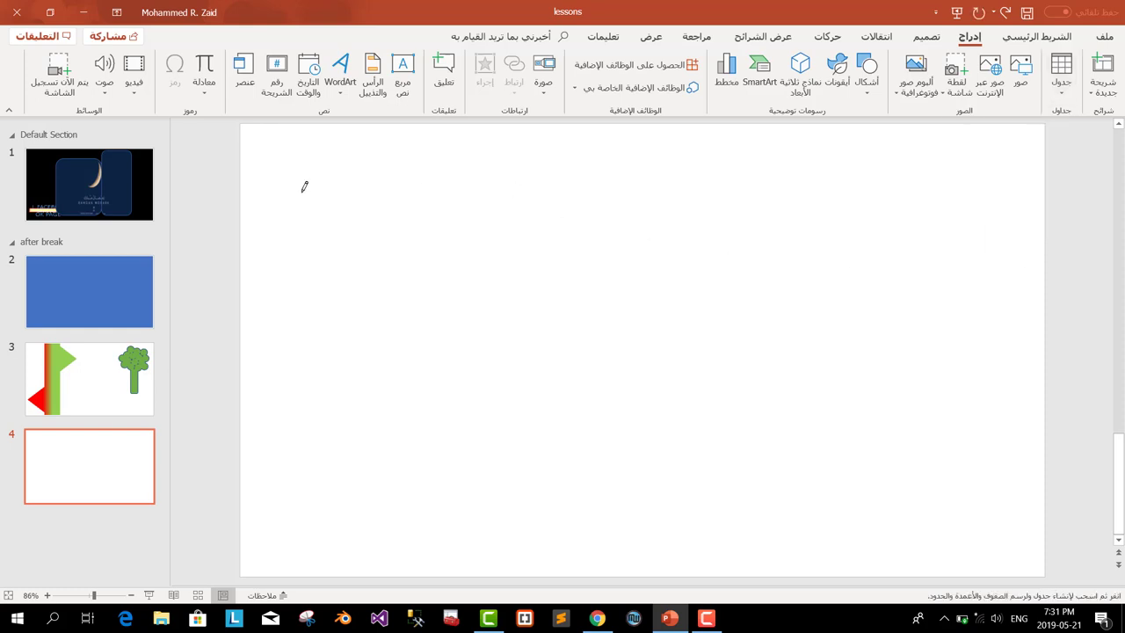
# Sketch a wide table and a narrow tall table freehand on slide 4
pyautogui.moveTo(295, 198); pyautogui.dragTo(683, 275)
pyautogui.moveTo(894, 276); pyautogui.dragTo(897, 473)
pyautogui.moveTo(897, 473); pyautogui.dragTo(1017, 484)
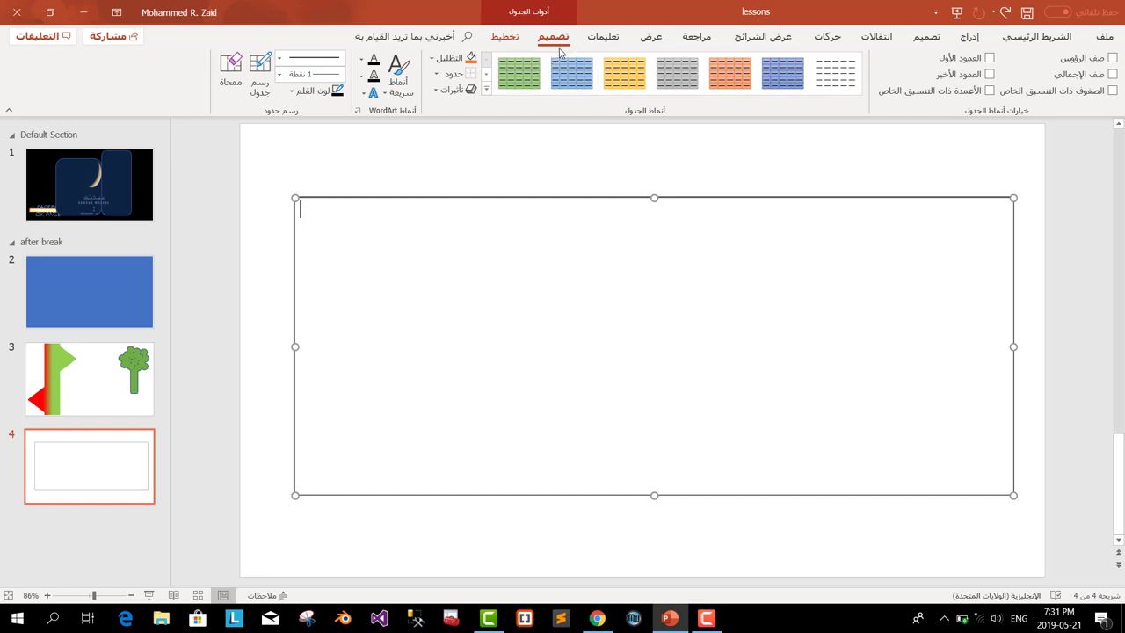
pyautogui.click(254, 89)
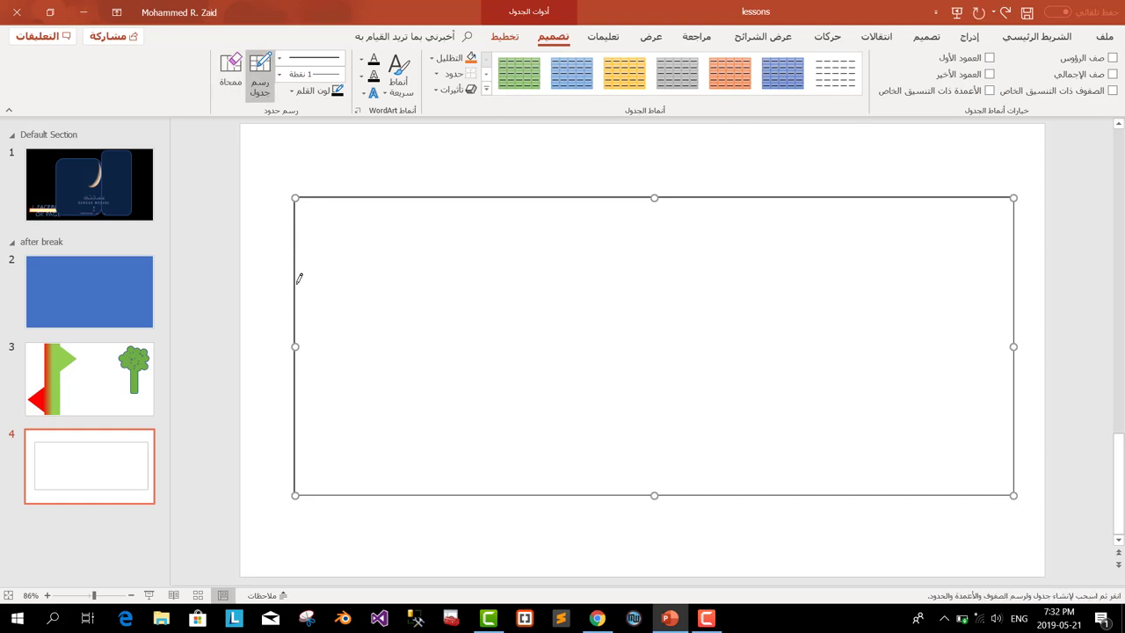
pyautogui.moveTo(296, 284); pyautogui.dragTo(982, 452)
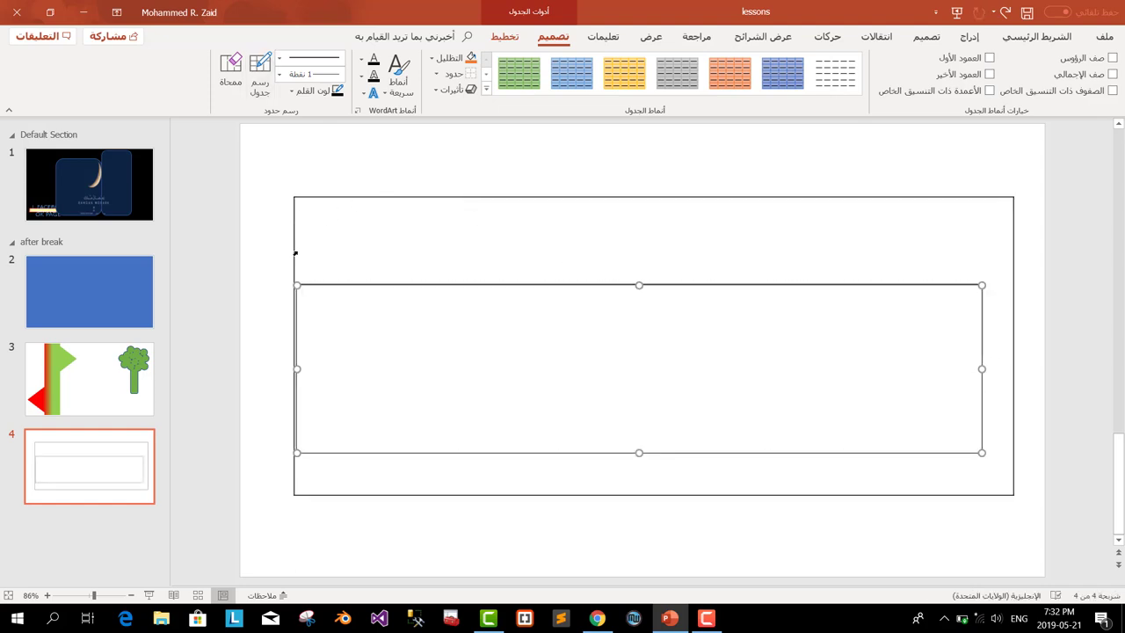
pyautogui.moveTo(293, 251); pyautogui.dragTo(971, 264)
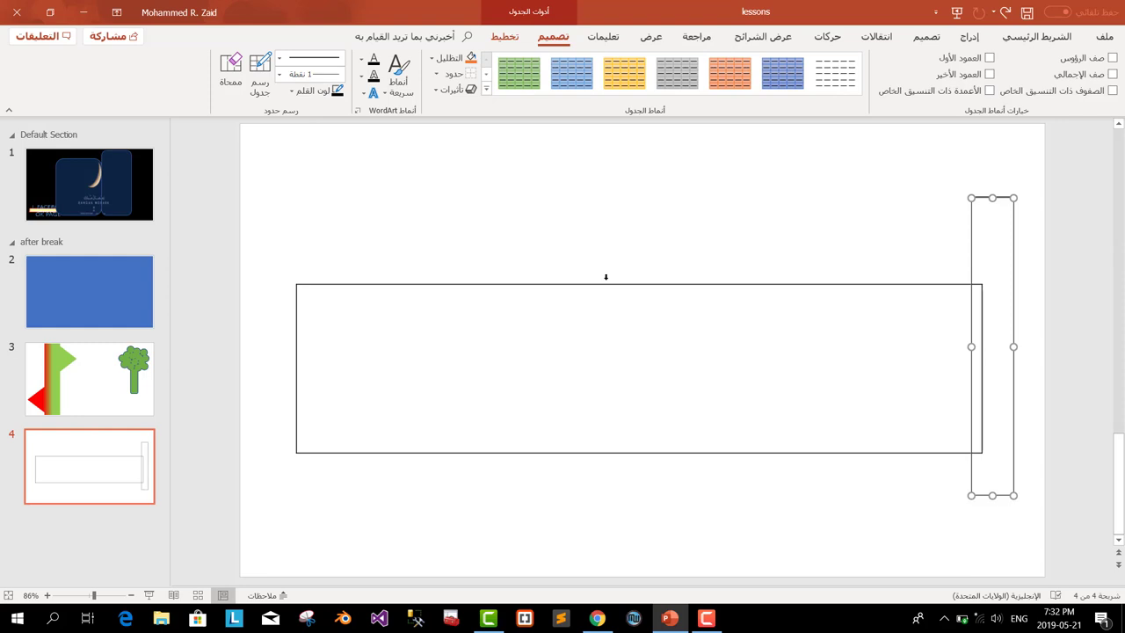
# Delete the wide table and select the narrow table on the right
pyautogui.click(738, 233)
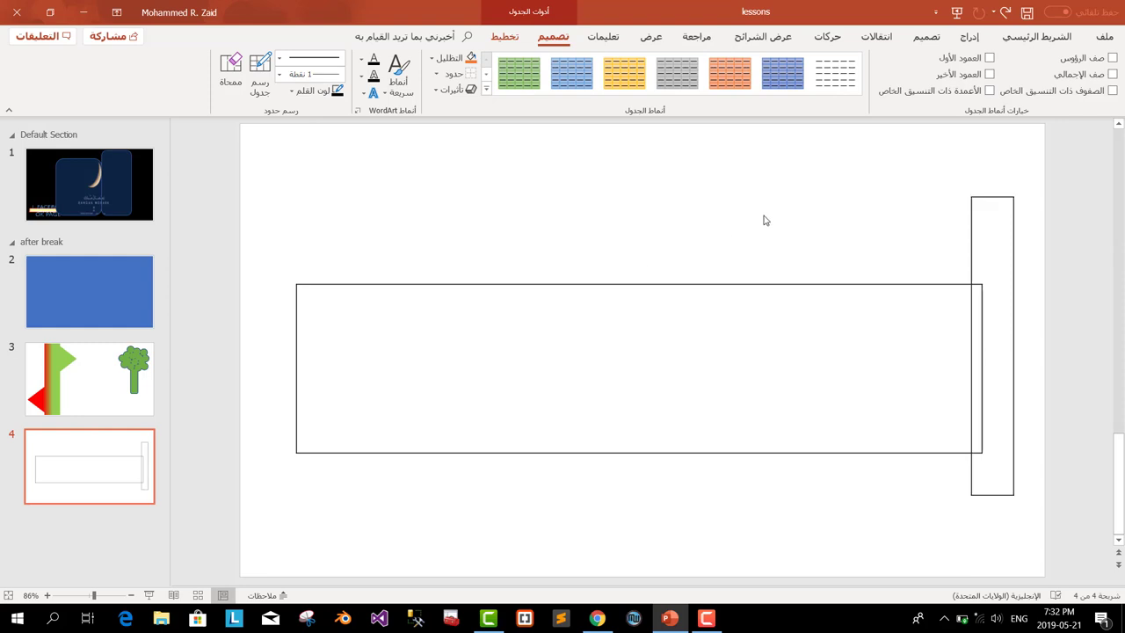
pyautogui.click(979, 276)
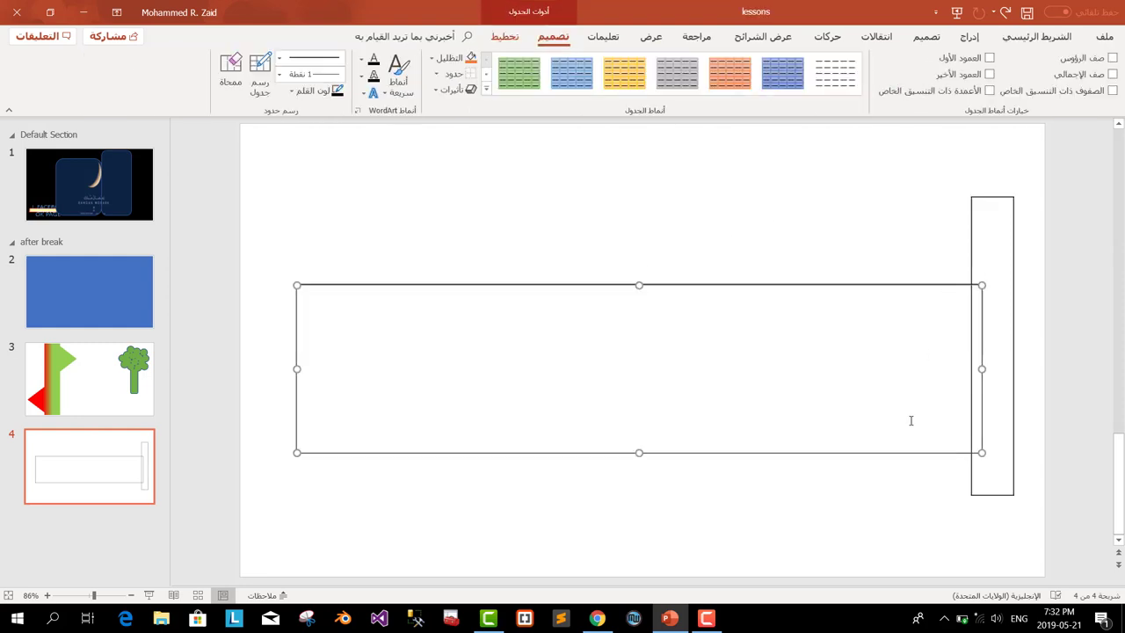
pyautogui.press('Delete')
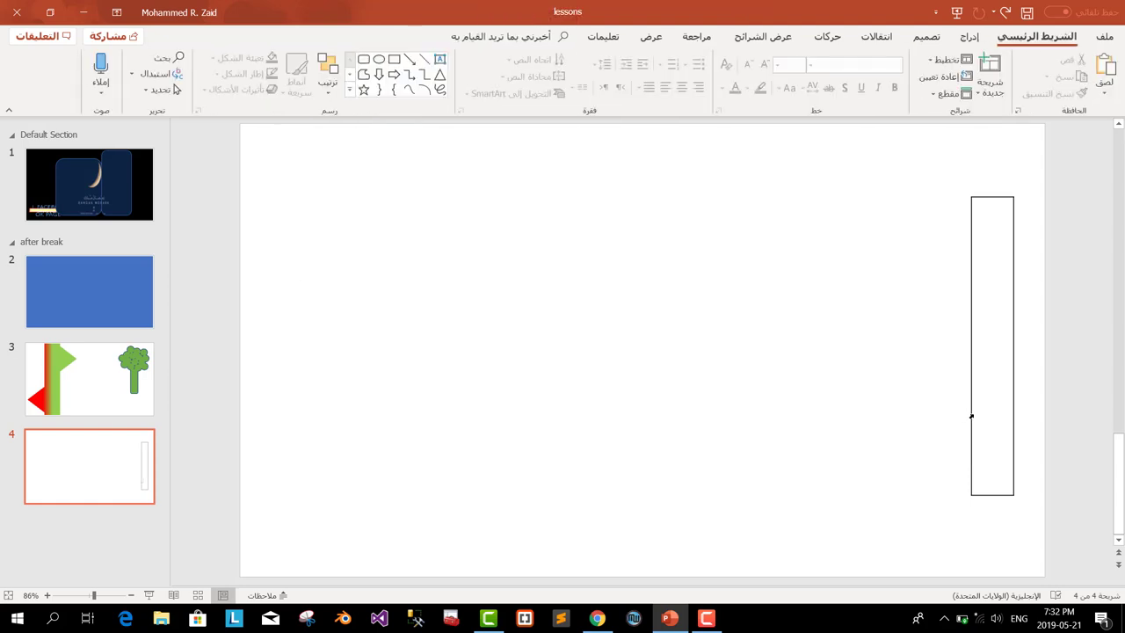
pyautogui.click(971, 417)
pyautogui.click(981, 205)
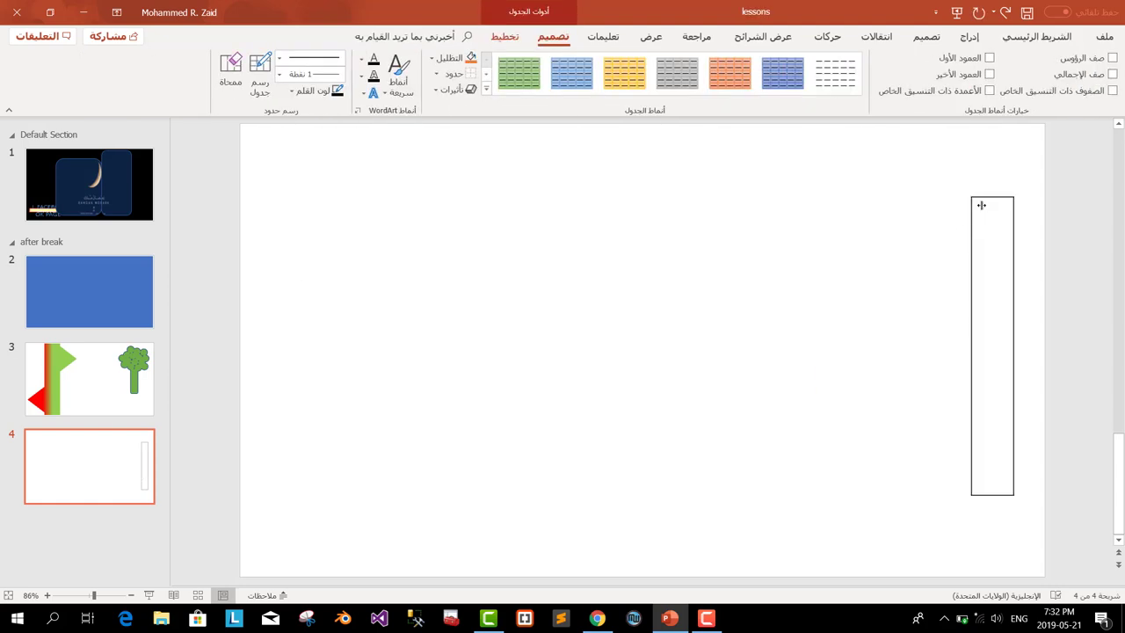
pyautogui.click(990, 198)
# Delete the narrow table and open the Insert > Table dropdown
pyautogui.press('Delete')
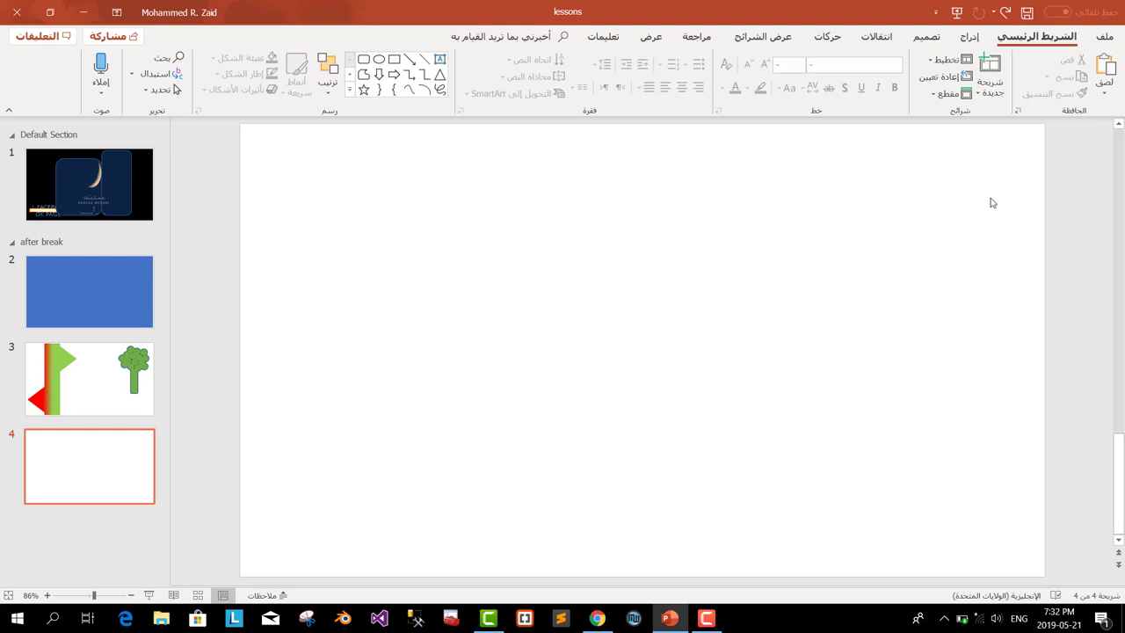
pyautogui.click(971, 37)
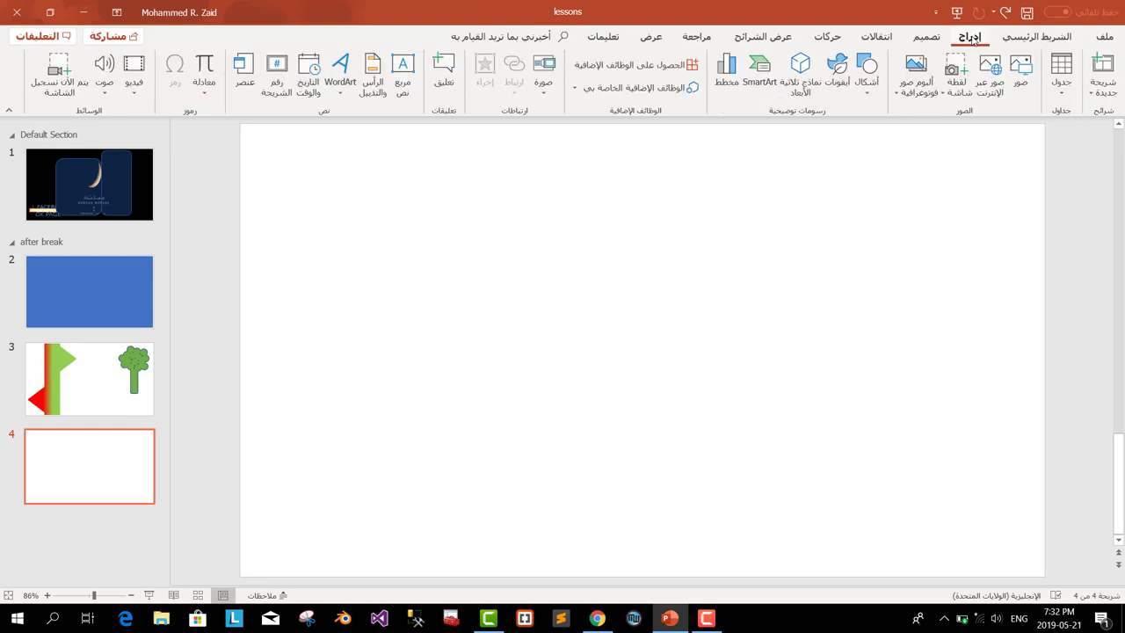
pyautogui.click(1062, 75)
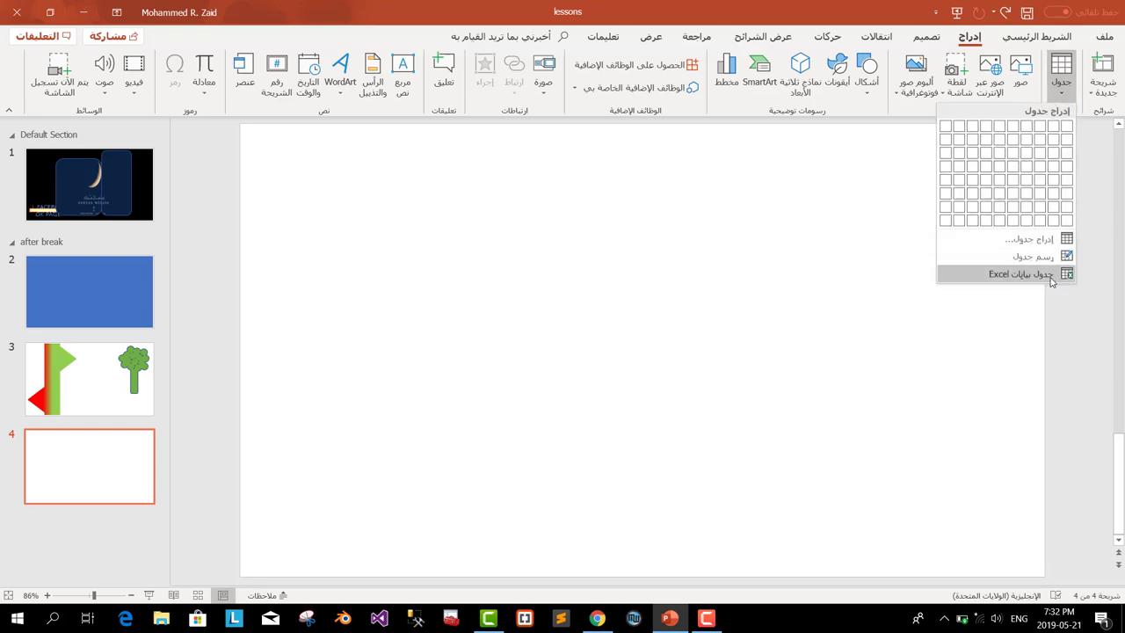
# Embed an Excel Spreadsheet on slide 4 and look through its ribbon tabs, ending on Home
pyautogui.click(1051, 279)
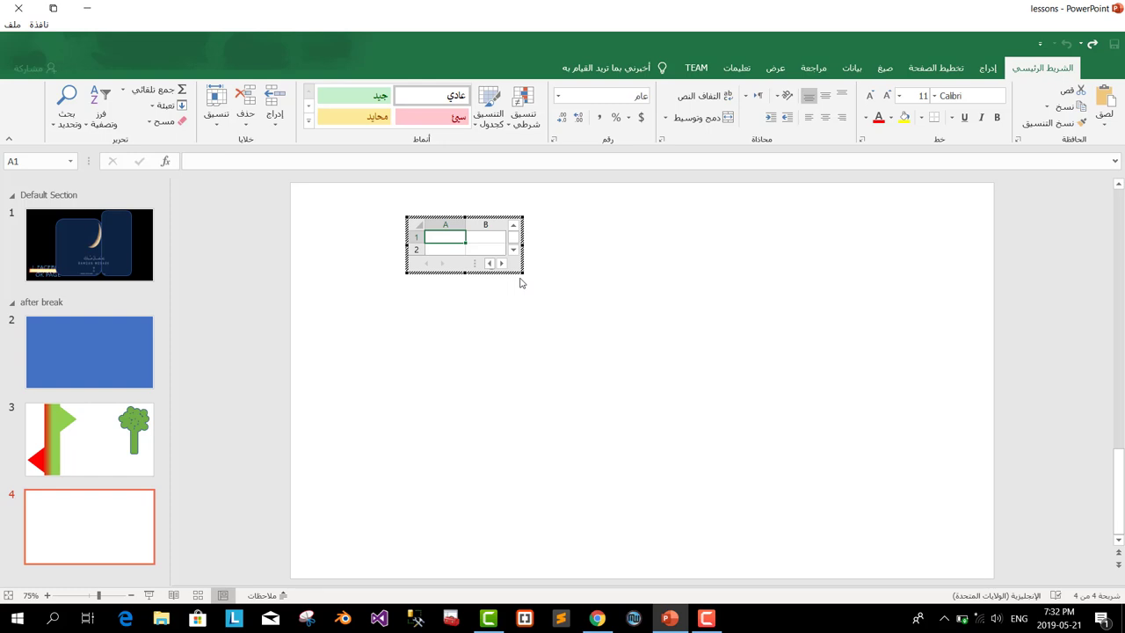
pyautogui.click(980, 73)
pyautogui.click(914, 71)
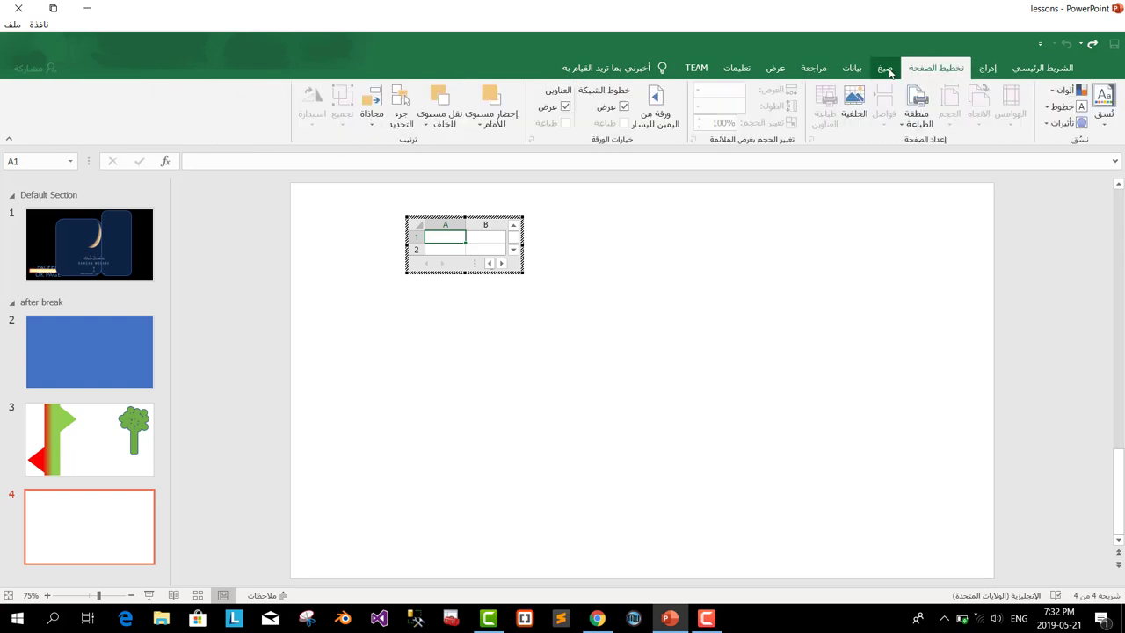
pyautogui.click(888, 70)
pyautogui.click(850, 71)
pyautogui.scroll(-1, 826, 70)
pyautogui.scroll(-1, 835, 70)
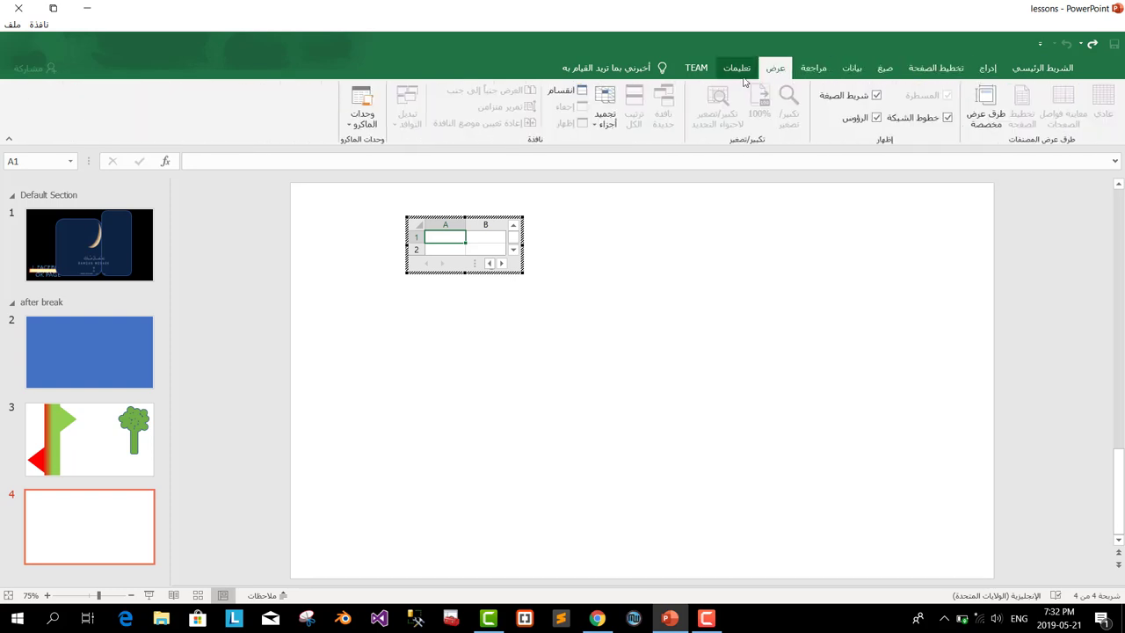
pyautogui.scroll(-1, 843, 71)
pyautogui.scroll(-1, 859, 72)
pyautogui.click(1035, 70)
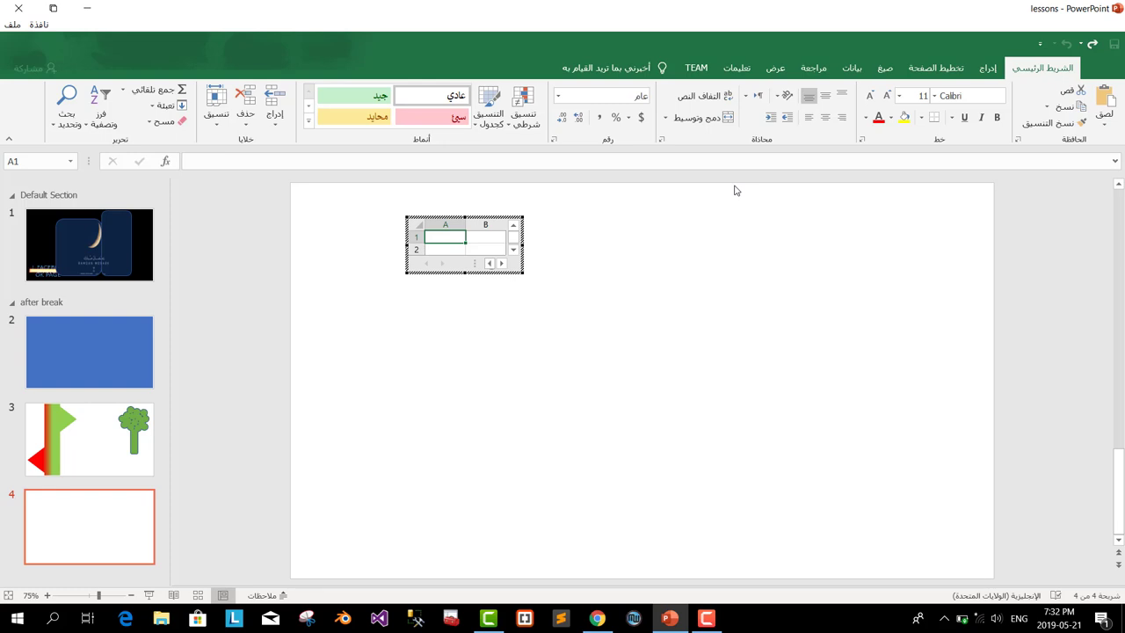
# Enlarge the embedded worksheet to show more cells and clear stray text from A1
pyautogui.moveTo(523, 272)
pyautogui.mouseDown()
pyautogui.moveTo(796, 434)
pyautogui.moveTo(845, 482)
pyautogui.mouseUp()
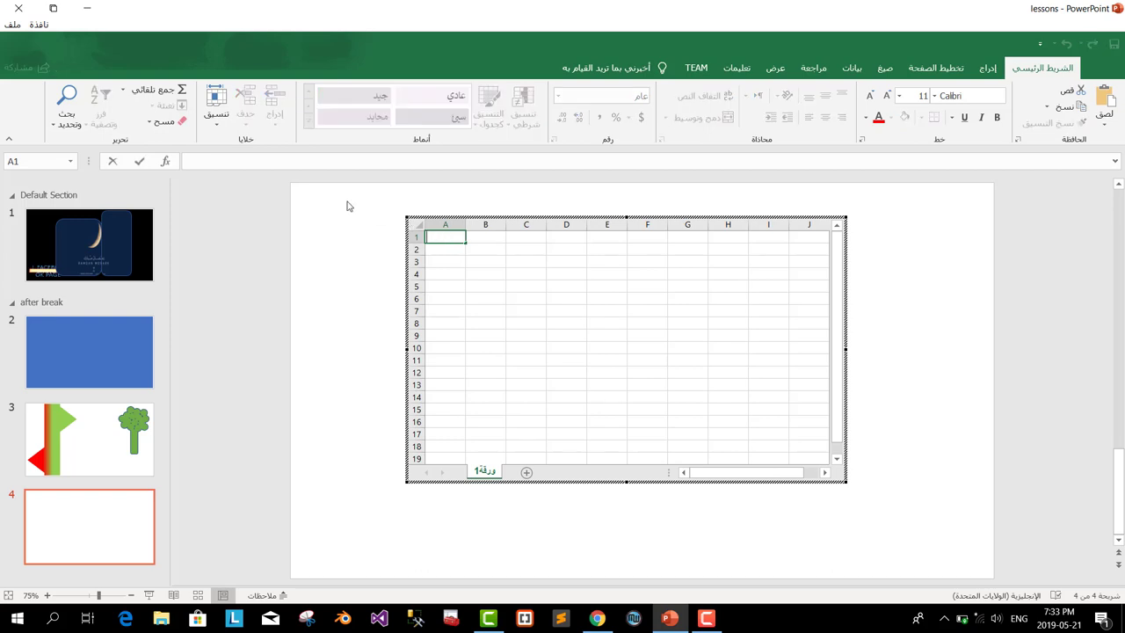
pyautogui.write('r')
pyautogui.press('BackSpace')
pyautogui.press('BackSpace')
pyautogui.write('ehh')
pyautogui.press('BackSpace')
pyautogui.press('BackSpace')
pyautogui.press('BackSpace')
# Enter 56 in cells A1 and B1, then return to cell A2
pyautogui.write('56')
pyautogui.hotkey('ctrl', 'Return')
pyautogui.press('Right')
pyautogui.write('56')
pyautogui.press('Right')
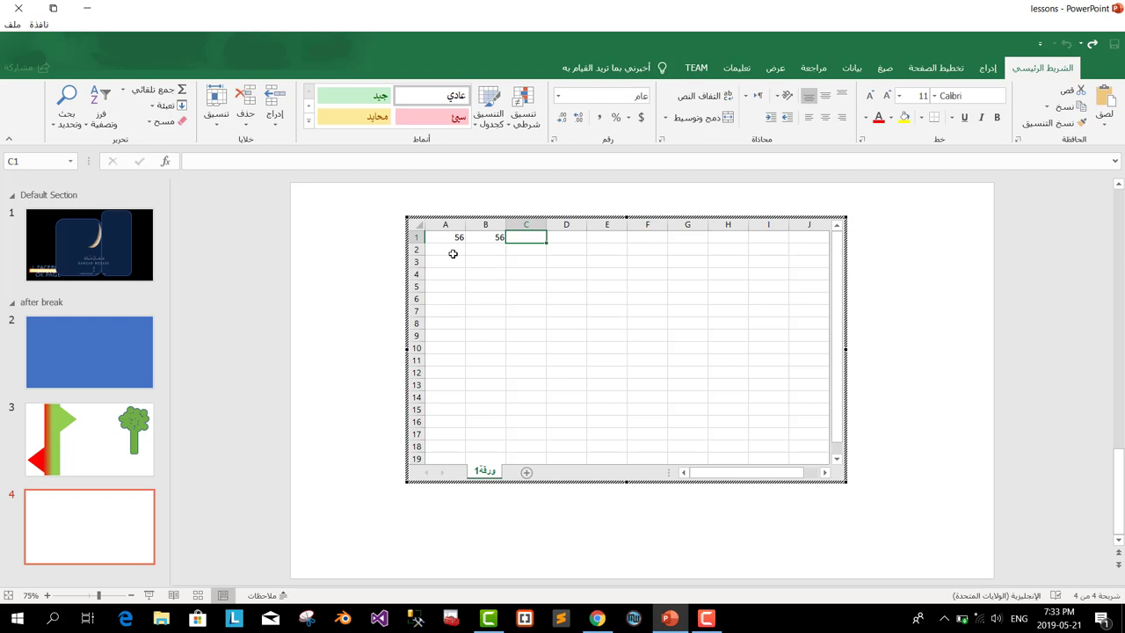
pyautogui.press('F2')
pyautogui.press('Tab')
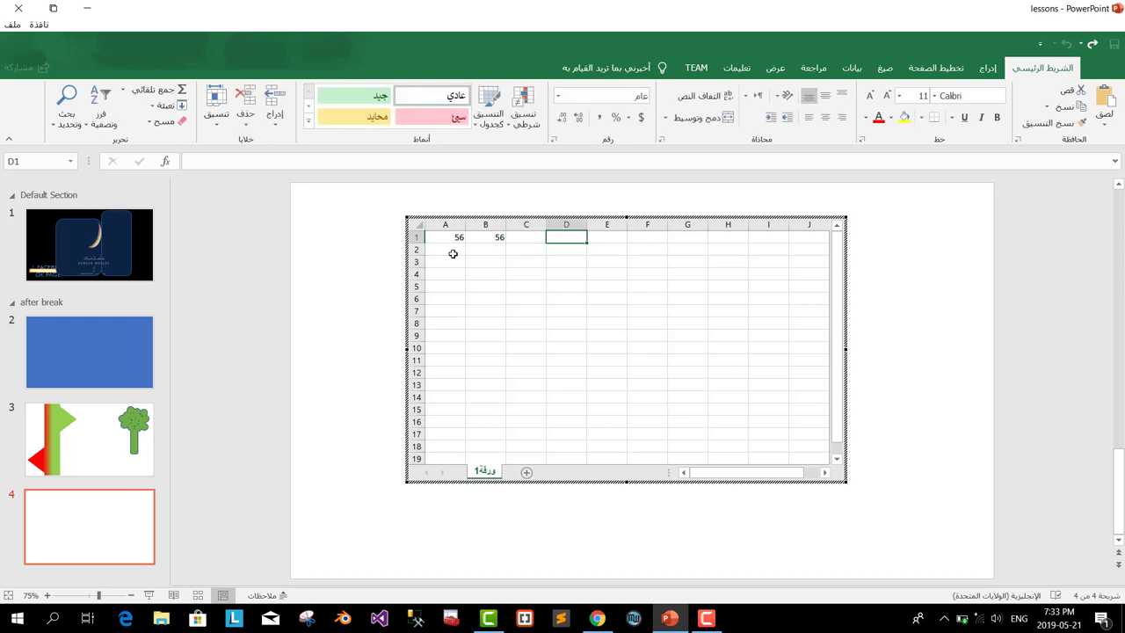
pyautogui.press('Down')
pyautogui.press('Down')
pyautogui.press('Down')
pyautogui.press('Down')
pyautogui.press('Left')
pyautogui.press('Up')
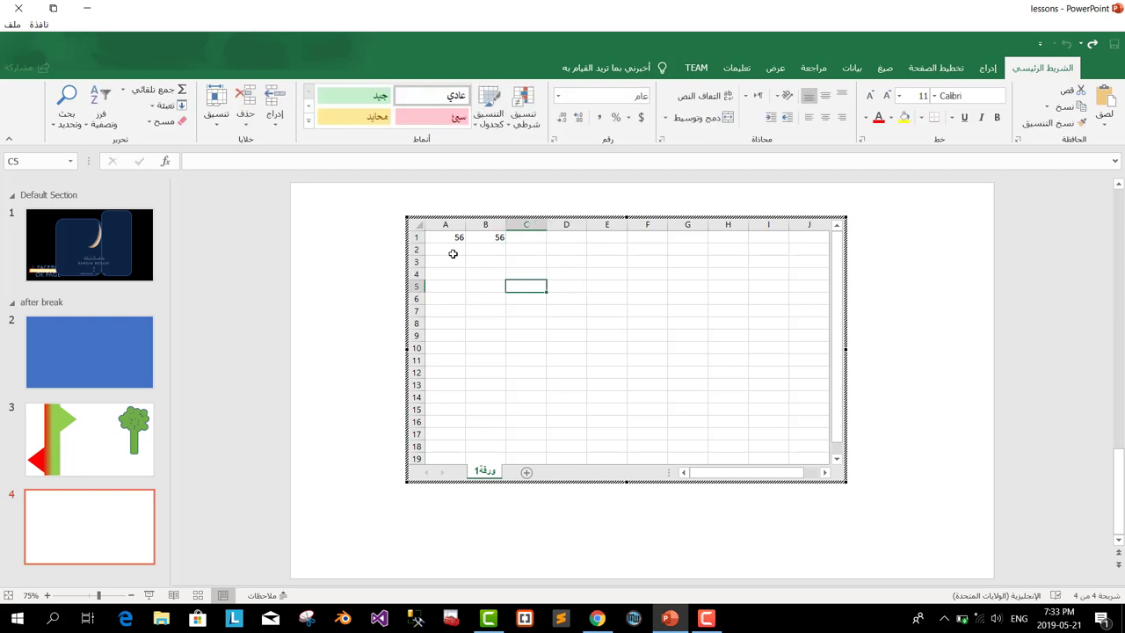
pyautogui.press('Left')
pyautogui.press('Up')
pyautogui.press('Left')
pyautogui.press('Up')
# Enter 6 and 6 in A2:B2, and 5 and 6 in A3:B3
pyautogui.write('6')
pyautogui.press('Tab')
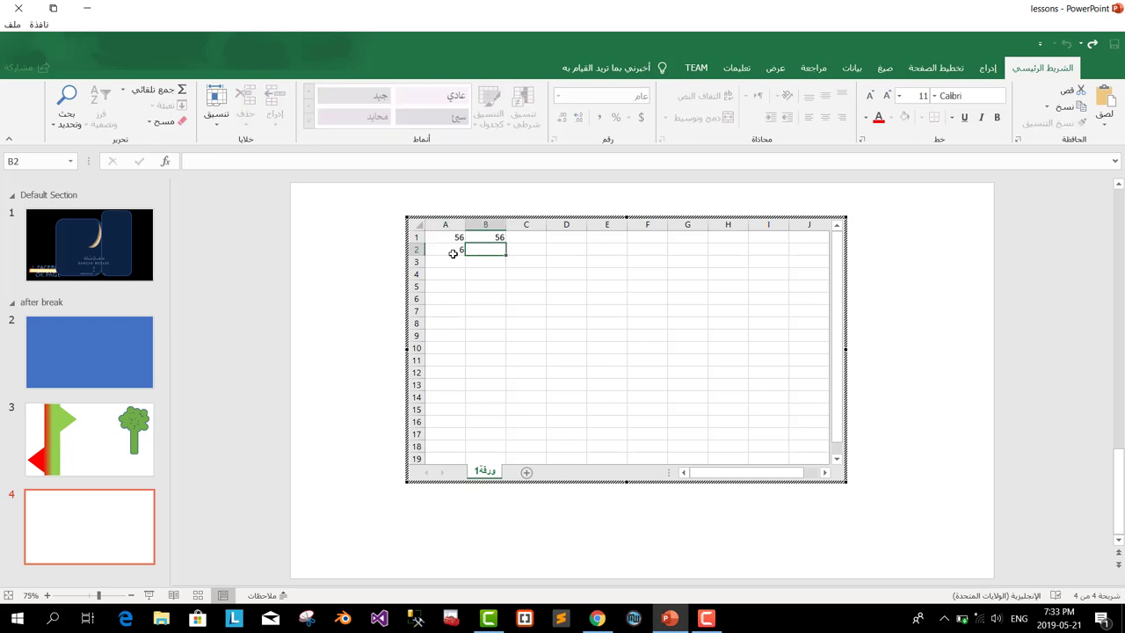
pyautogui.write('6')
pyautogui.press('Return')
pyautogui.write('5')
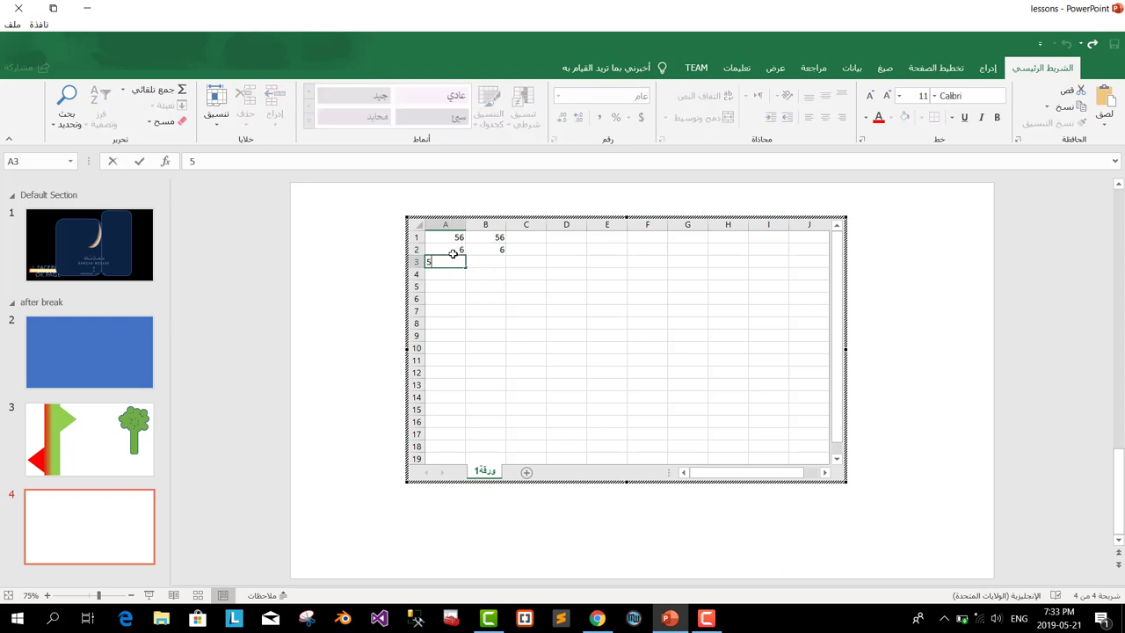
pyautogui.press('Tab')
pyautogui.write('6')
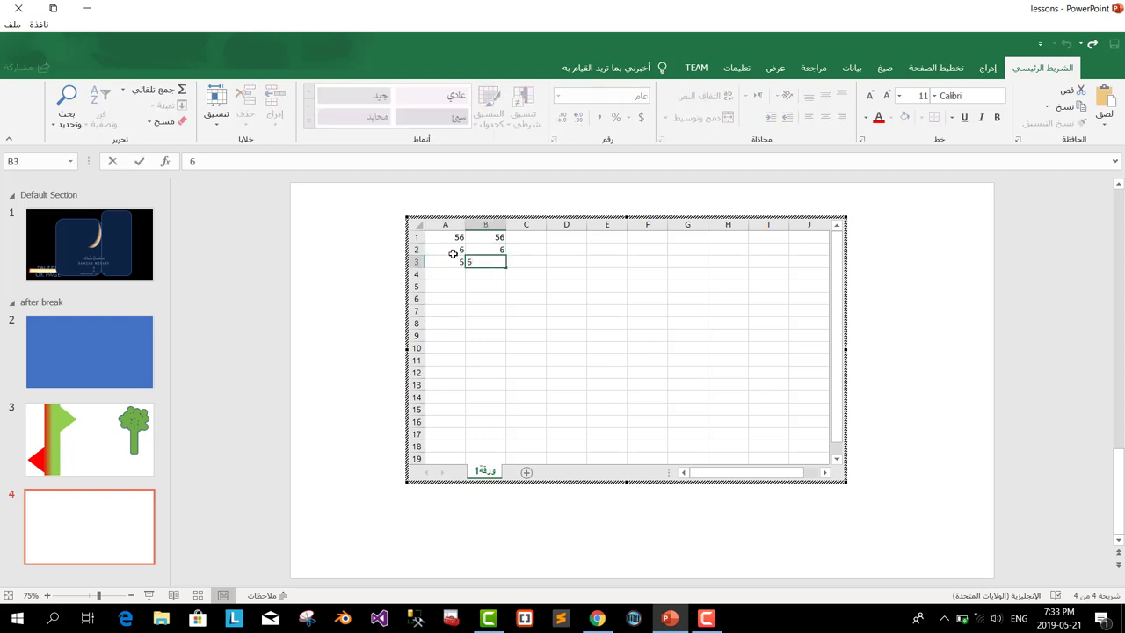
pyautogui.press('Return')
# AutoSum columns A and B so row 4 shows their totals, 5 and 6
pyautogui.click(472, 291)
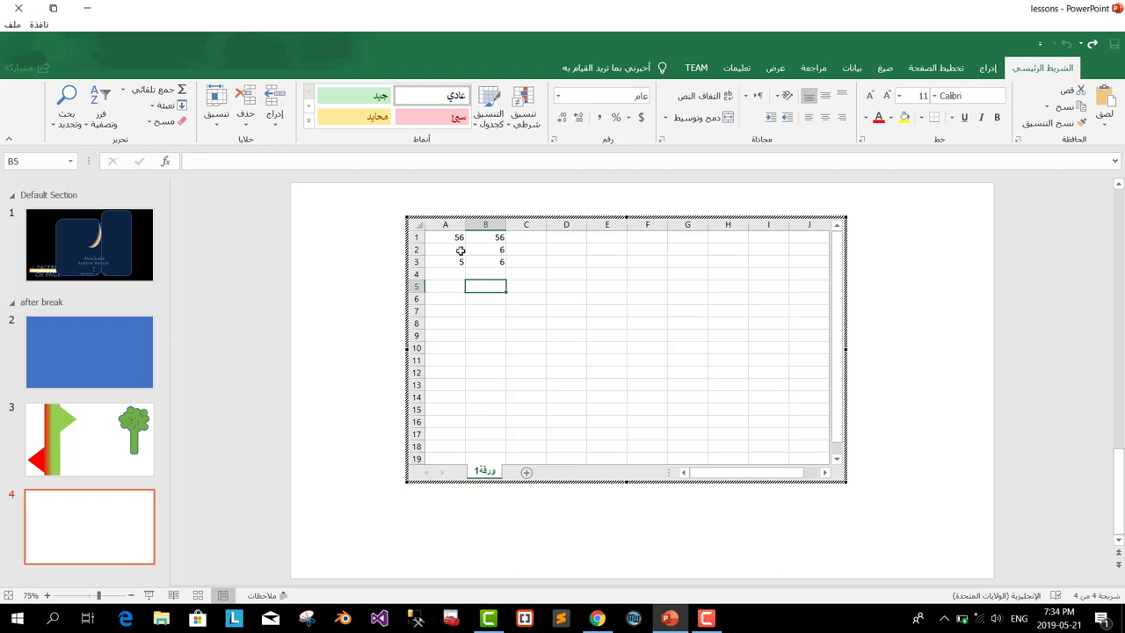
pyautogui.moveTo(520, 236)
pyautogui.mouseDown()
pyautogui.moveTo(446, 234)
pyautogui.moveTo(525, 234)
pyautogui.mouseUp()
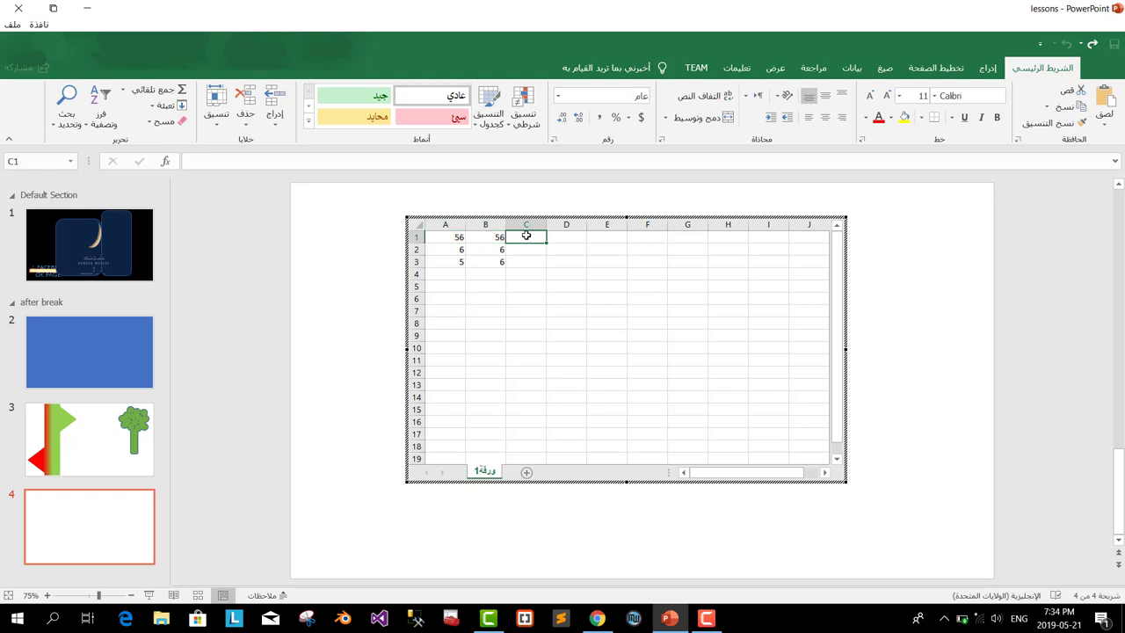
pyautogui.moveTo(450, 237); pyautogui.dragTo(502, 261)
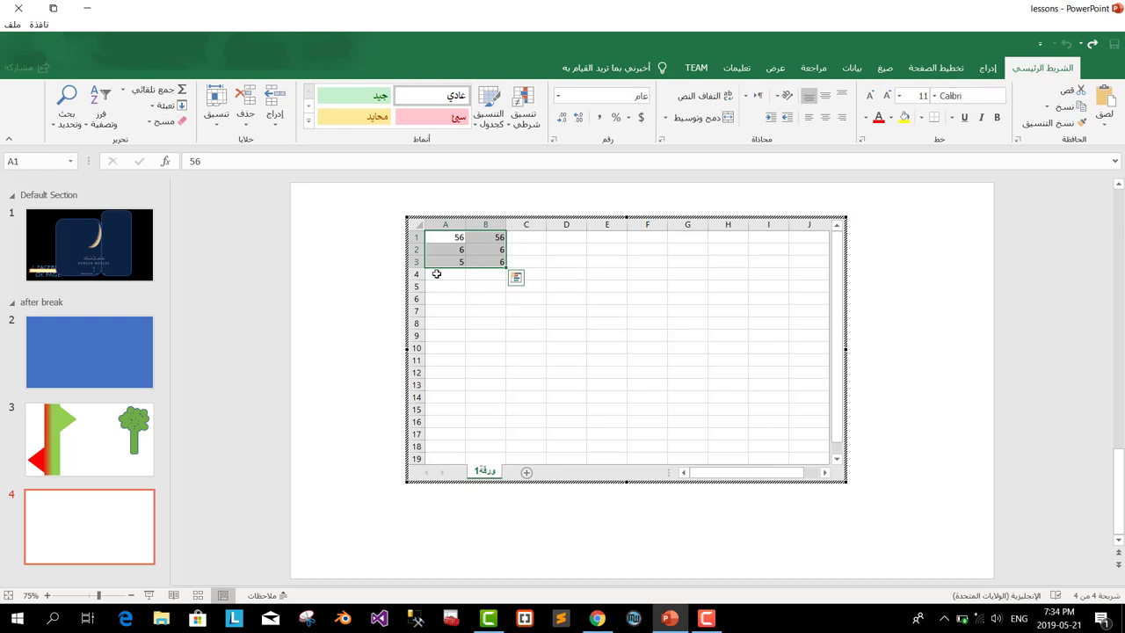
pyautogui.click(165, 90)
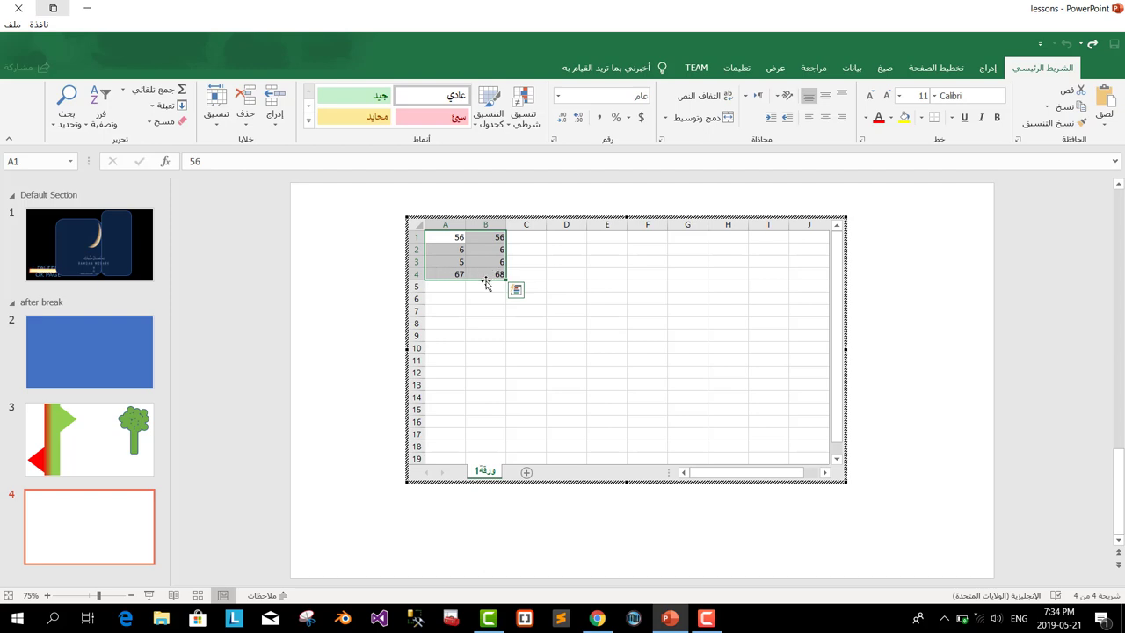
pyautogui.click(526, 249)
# AutoSum rows 1 and 2 into column C, giving totals 112 and 12
pyautogui.moveTo(459, 241); pyautogui.dragTo(526, 237)
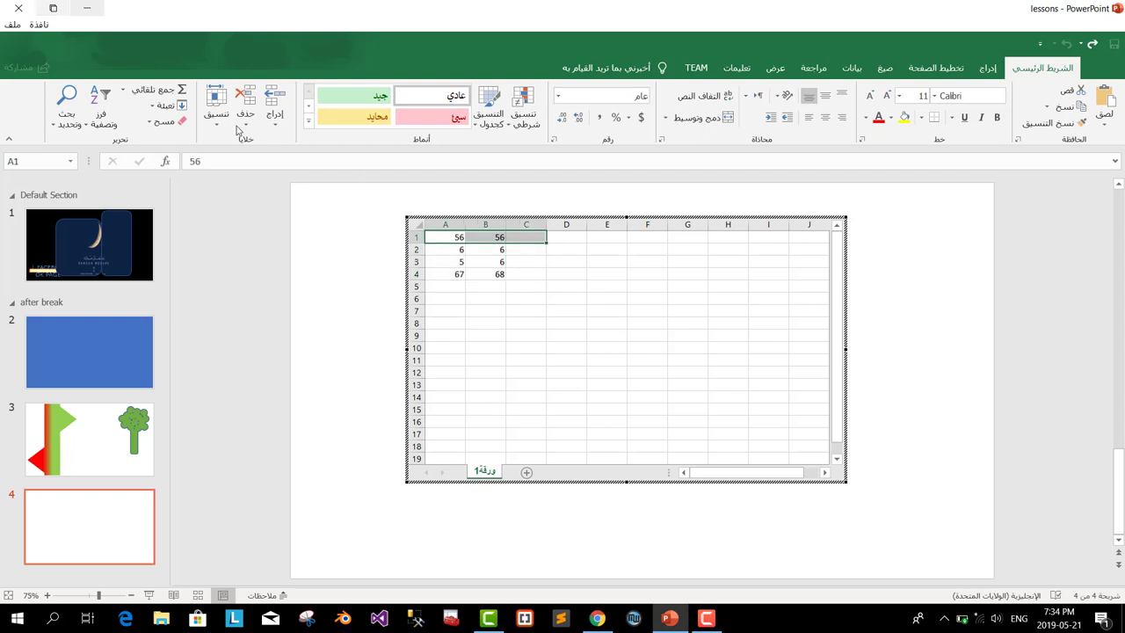
pyautogui.click(163, 91)
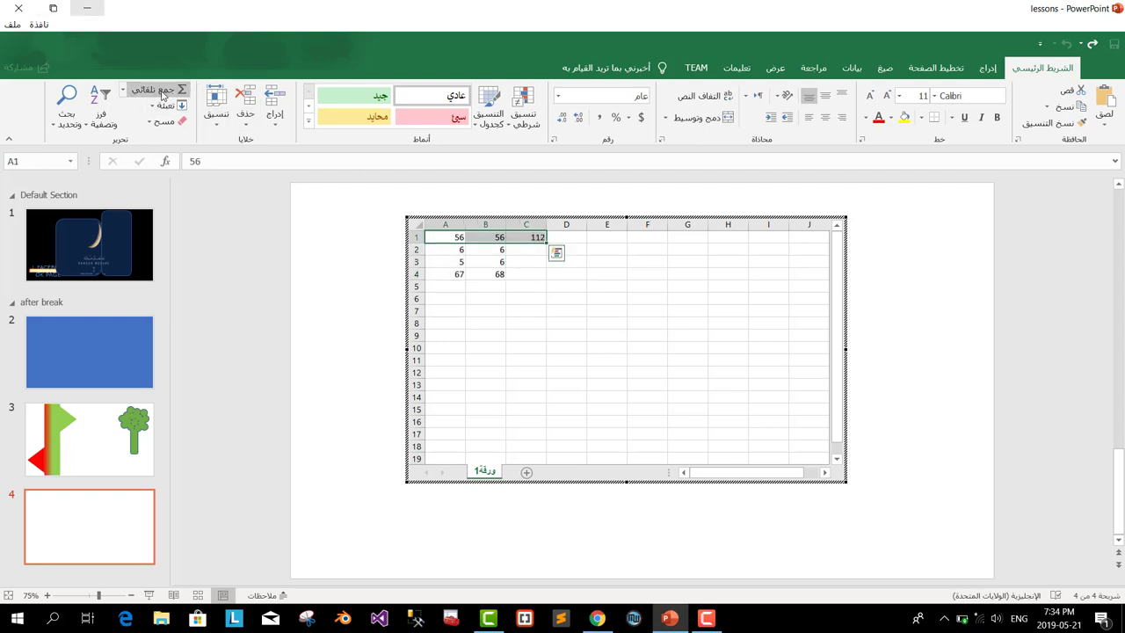
pyautogui.click(532, 283)
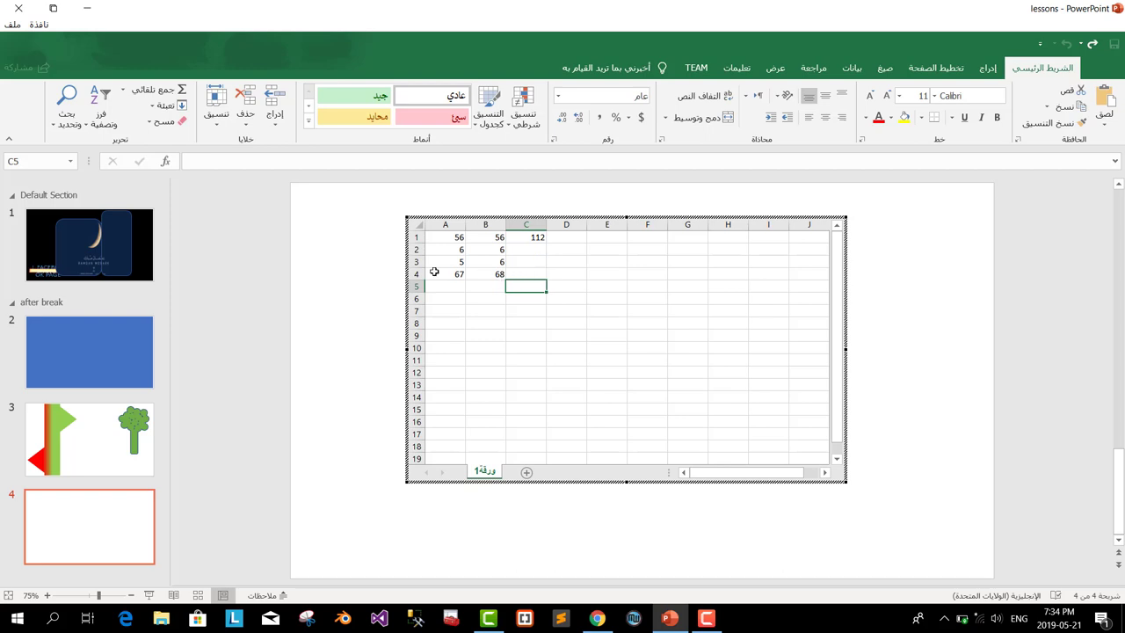
pyautogui.moveTo(449, 236); pyautogui.dragTo(535, 236)
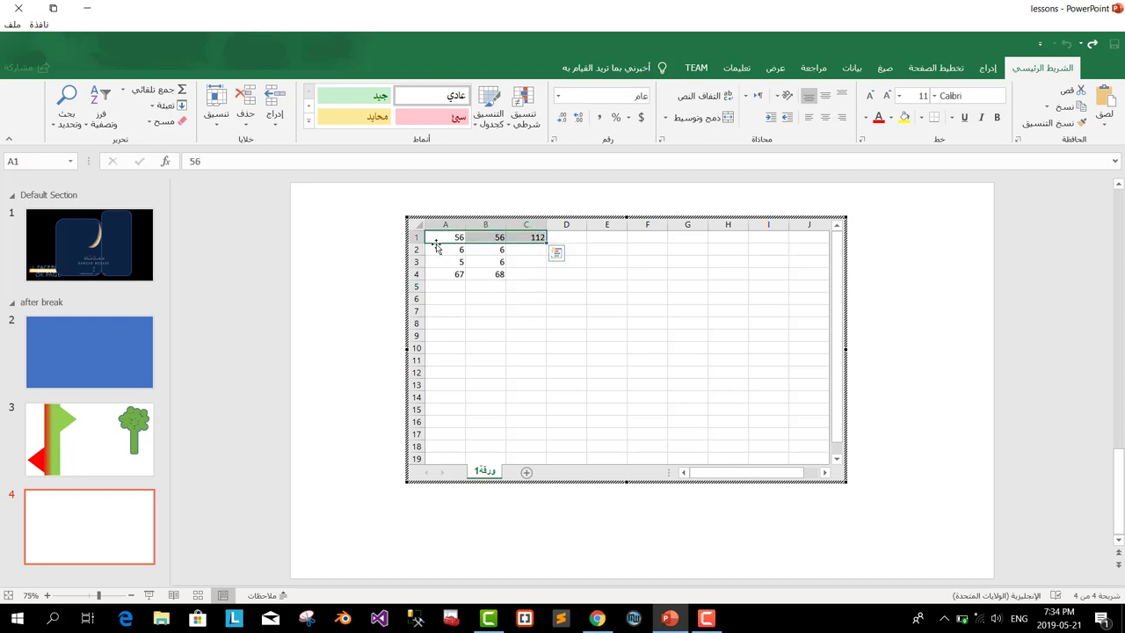
pyautogui.moveTo(437, 243); pyautogui.dragTo(527, 251)
pyautogui.click(169, 90)
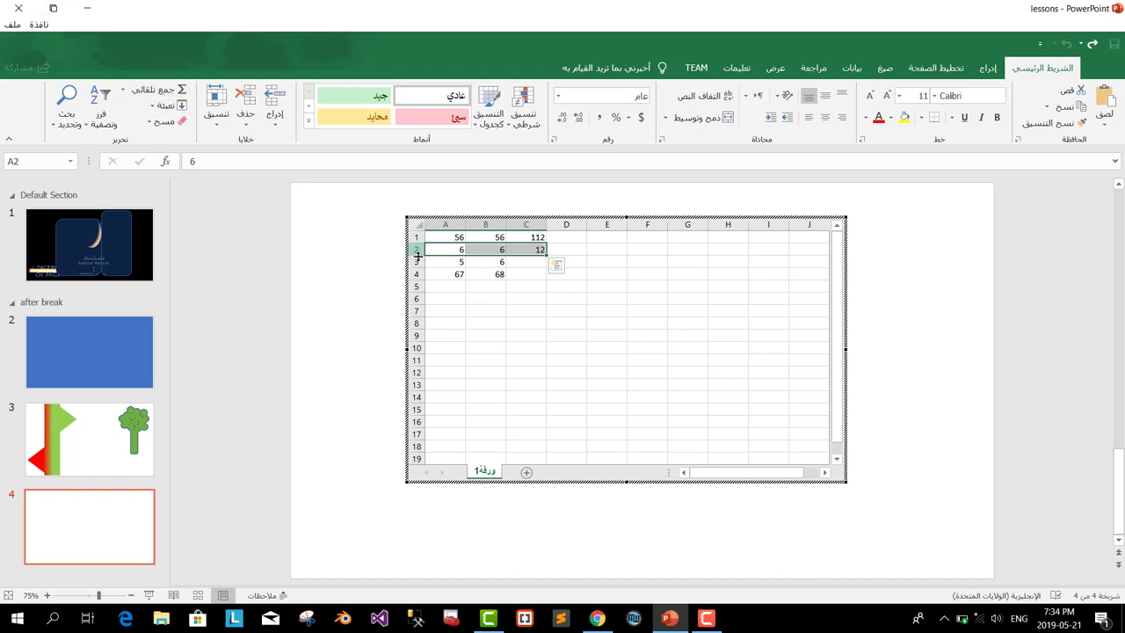
# Undo the accidental move of row 2, then AutoSum rows 3 and 4 into column C (11, 11)
pyautogui.moveTo(443, 256); pyautogui.dragTo(504, 275)
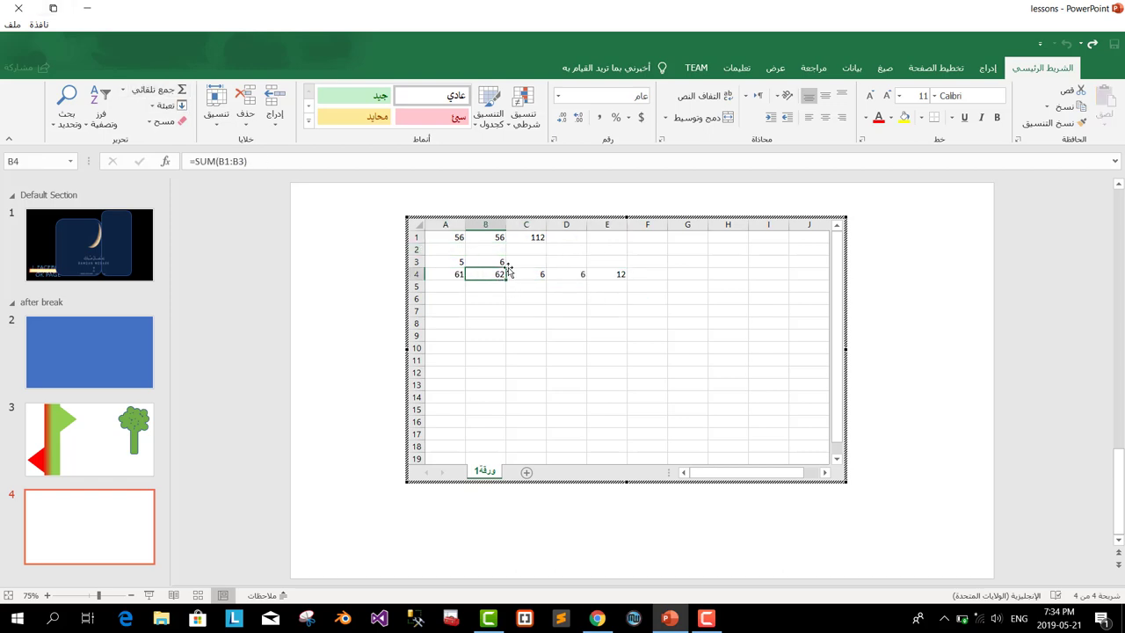
pyautogui.hotkey('ctrl', 'z')
pyautogui.click(481, 280)
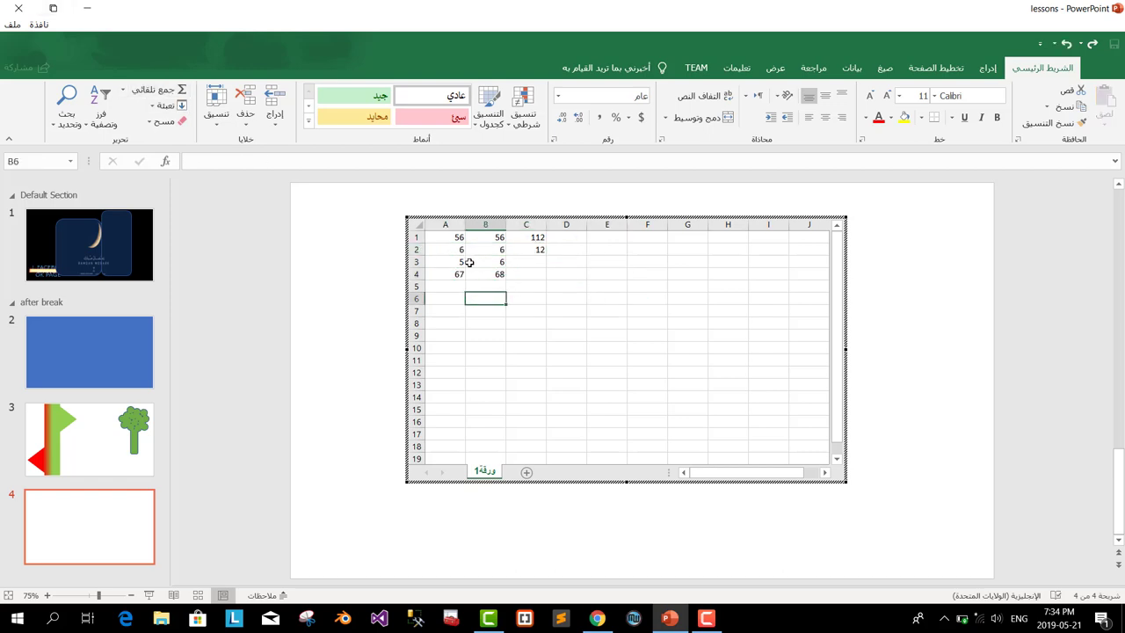
pyautogui.moveTo(446, 261); pyautogui.dragTo(527, 276)
pyautogui.click(182, 90)
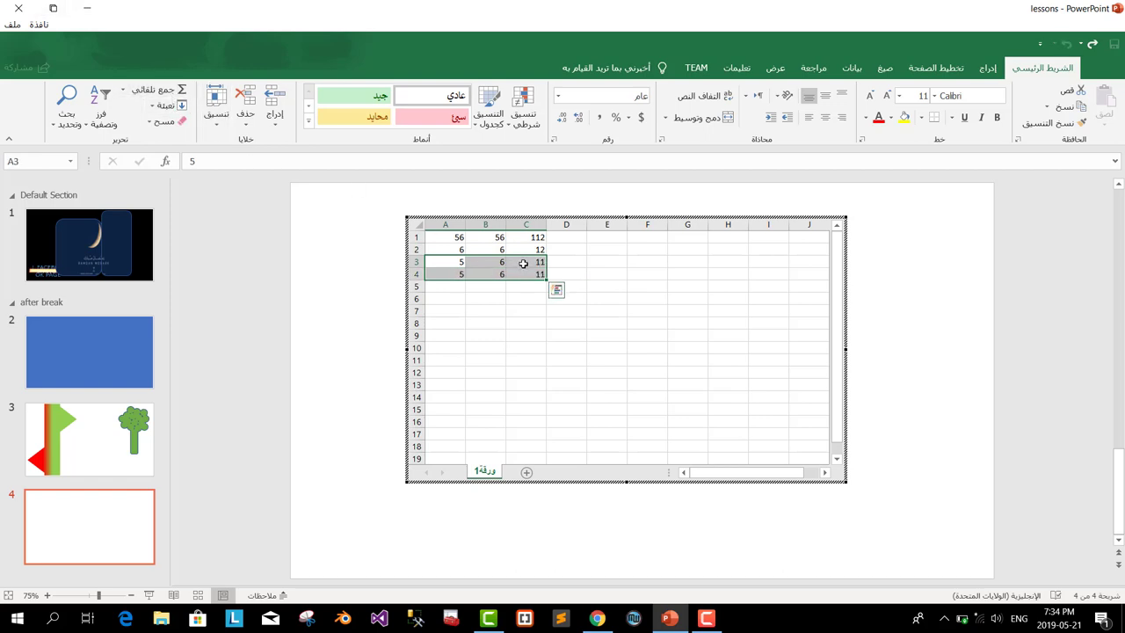
pyautogui.click(527, 305)
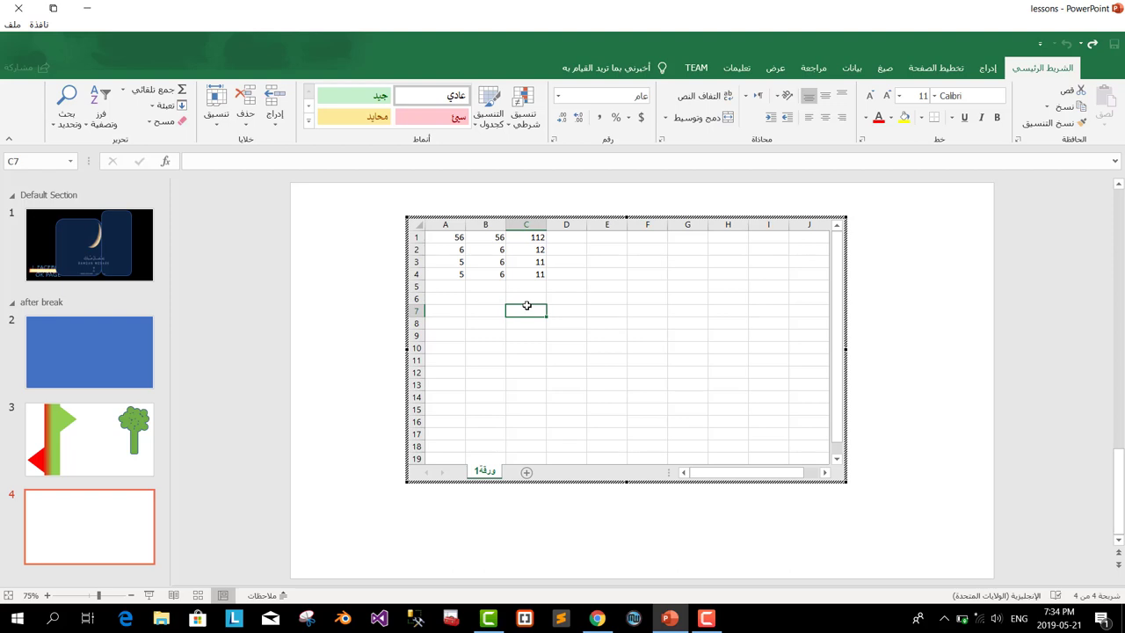
# Exit worksheet editing and reposition the embedded worksheet object on slide 4
pyautogui.click(365, 264)
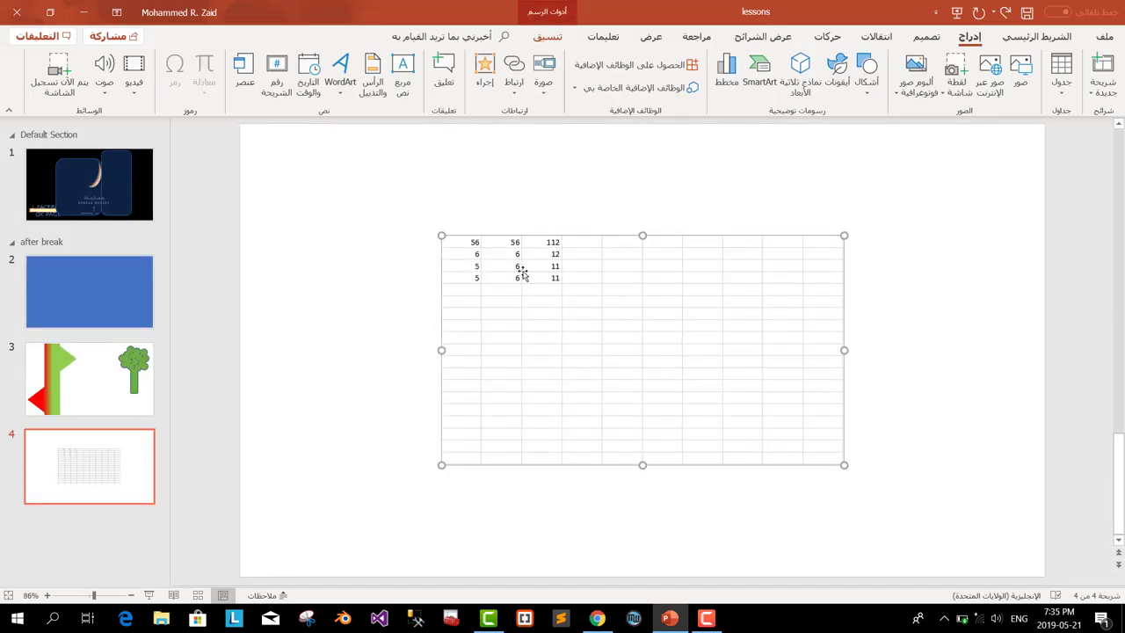
pyautogui.moveTo(527, 265); pyautogui.dragTo(328, 150)
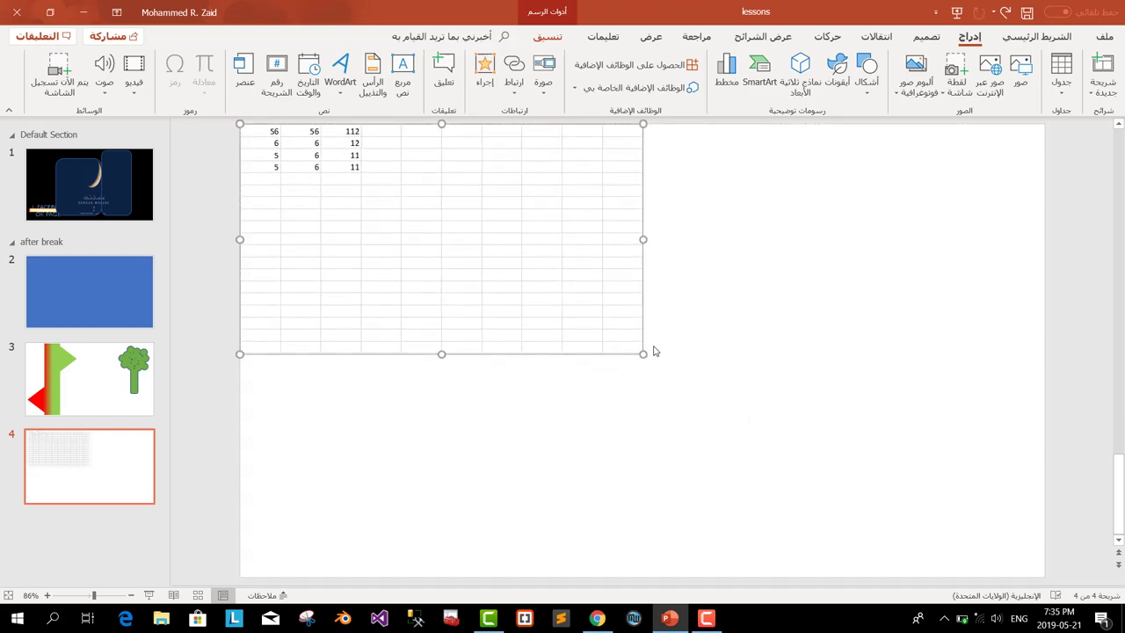
pyautogui.moveTo(642, 352); pyautogui.dragTo(444, 238)
pyautogui.moveTo(383, 204); pyautogui.dragTo(728, 408)
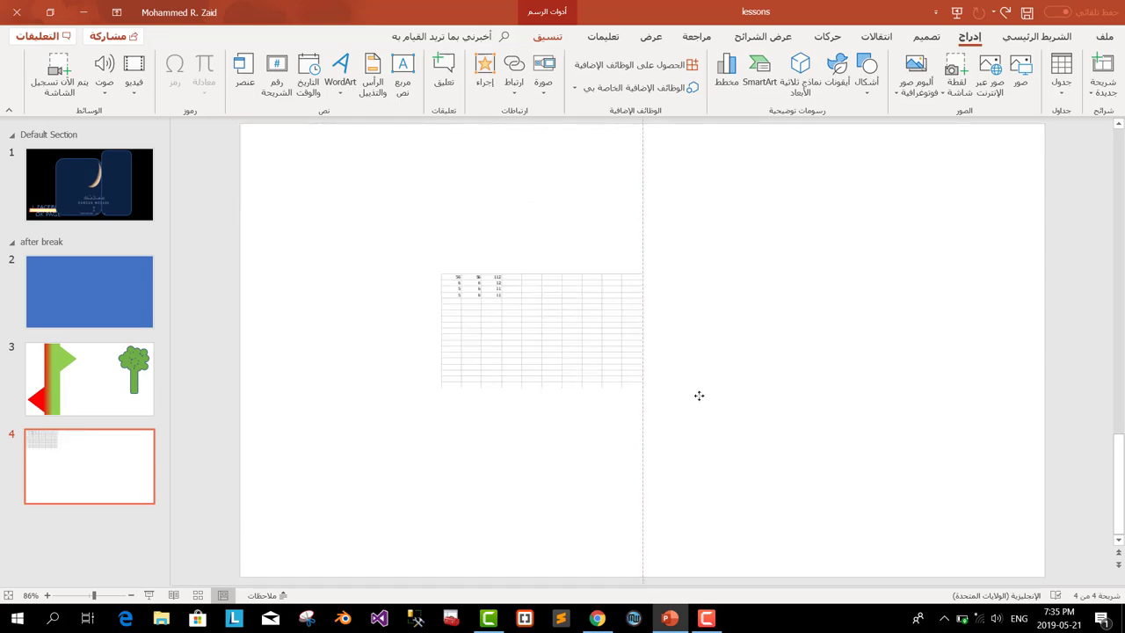
# Enlarge the worksheet object to a much larger size and settle it near the slide centre
pyautogui.moveTo(787, 443); pyautogui.dragTo(996, 542)
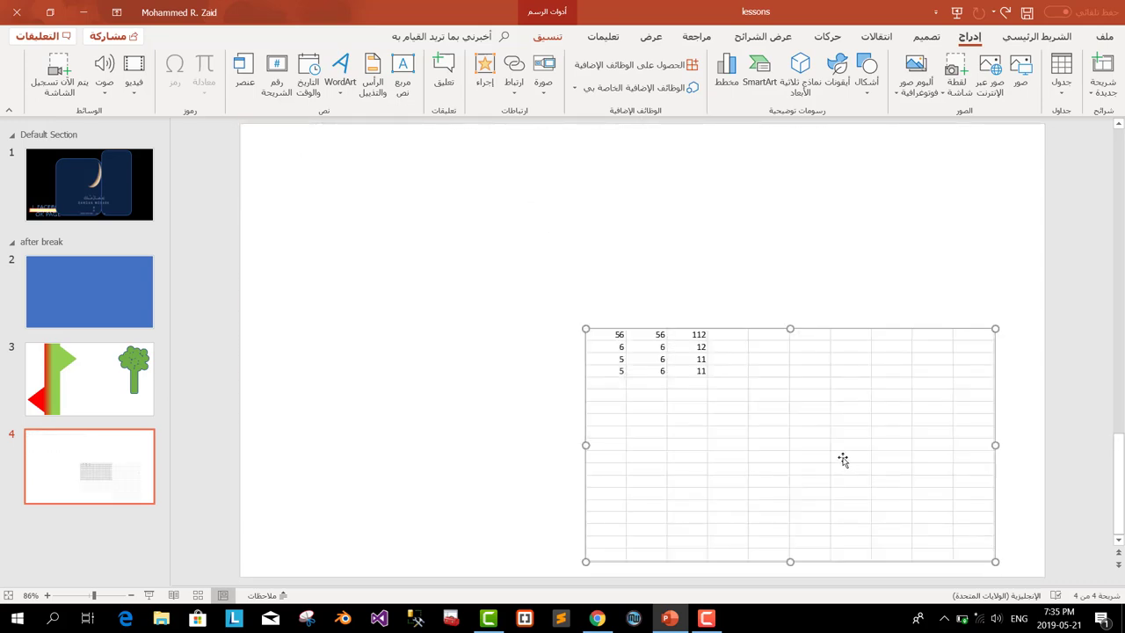
pyautogui.moveTo(844, 460); pyautogui.dragTo(631, 342)
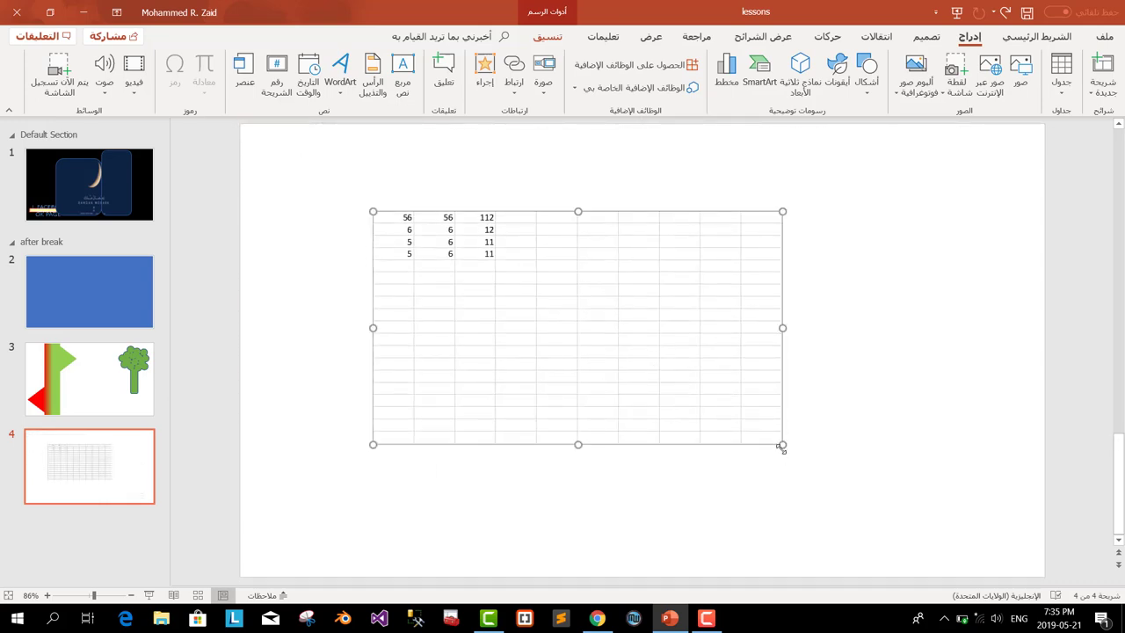
pyautogui.moveTo(782, 445); pyautogui.dragTo(923, 524)
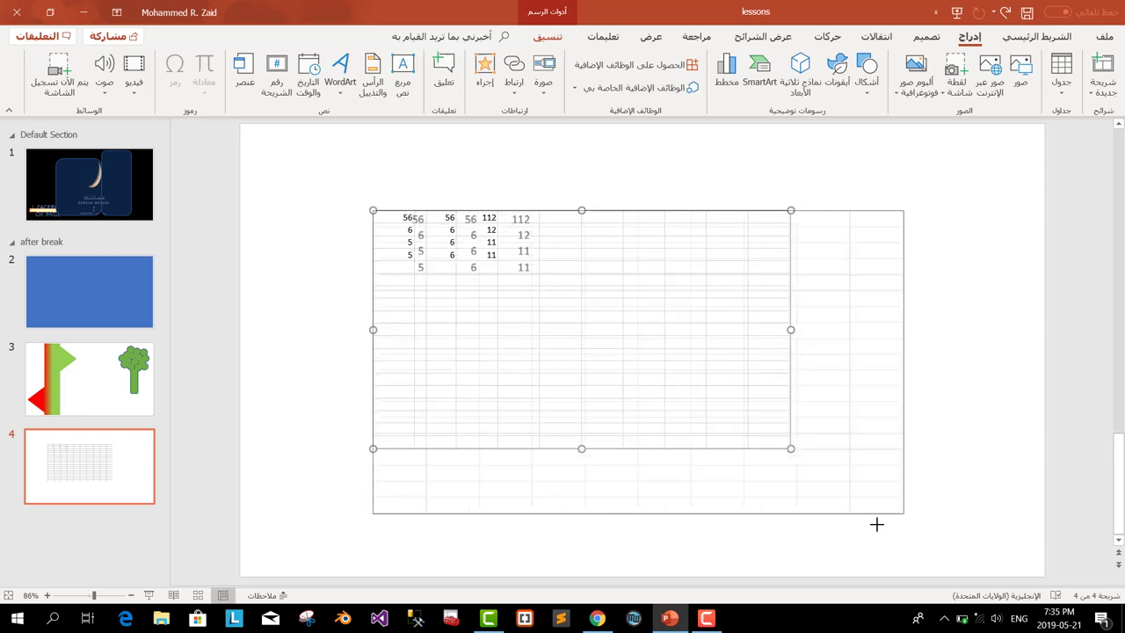
pyautogui.moveTo(748, 445); pyautogui.dragTo(715, 433)
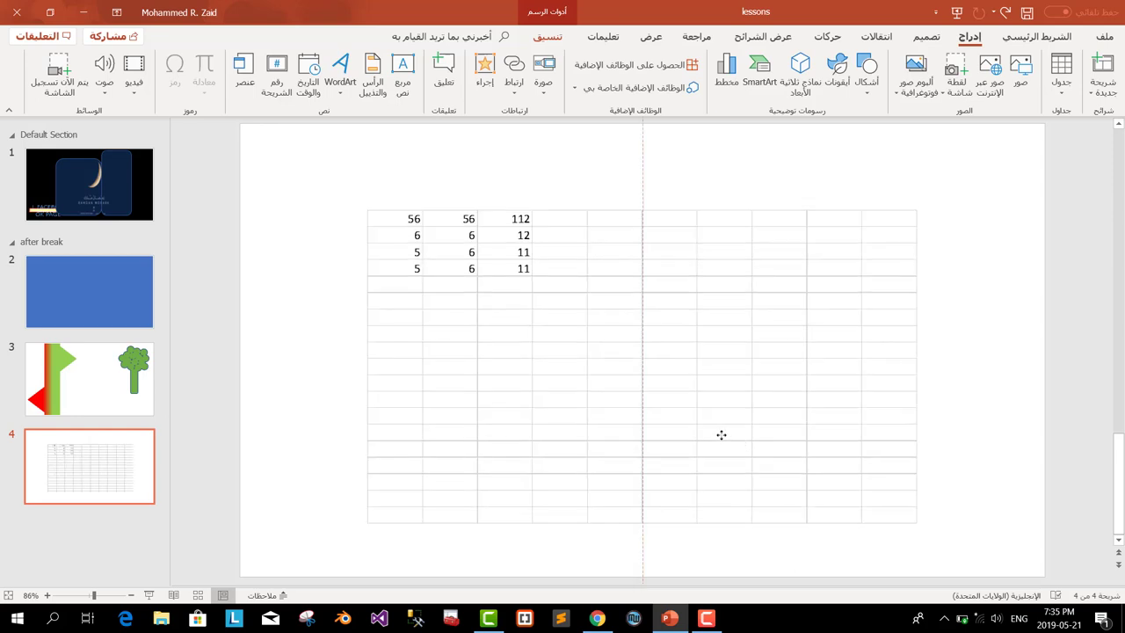
pyautogui.click(1003, 388)
pyautogui.moveTo(585, 372)
pyautogui.mouseDown()
pyautogui.moveTo(558, 409)
pyautogui.moveTo(499, 433)
pyautogui.moveTo(490, 457)
pyautogui.moveTo(484, 440)
pyautogui.moveTo(495, 444)
pyautogui.mouseUp()
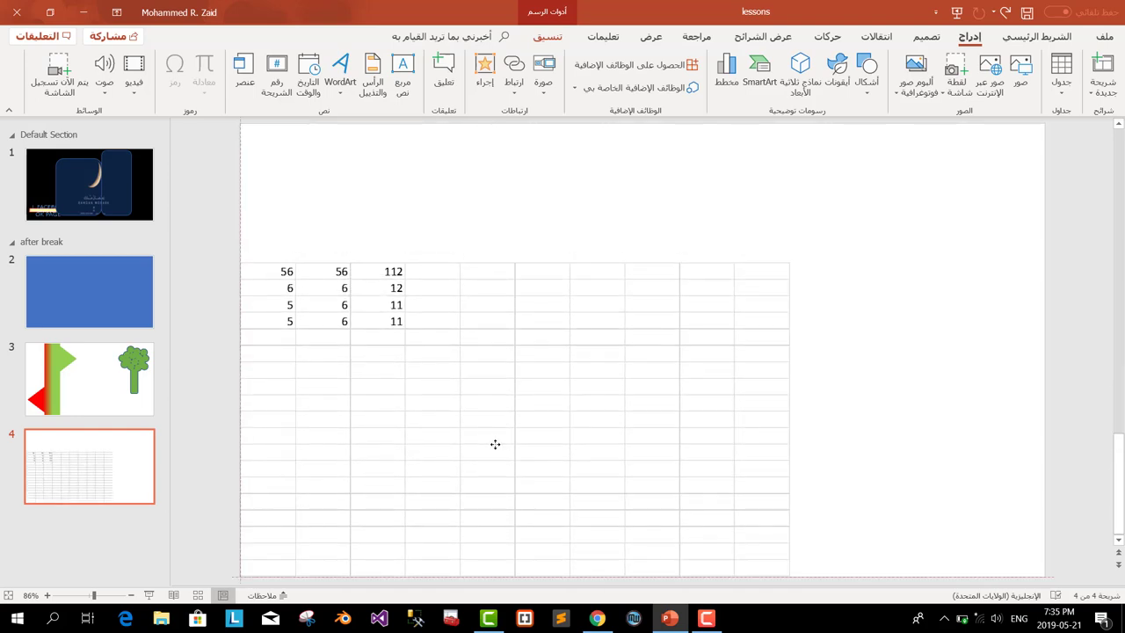
pyautogui.click(873, 363)
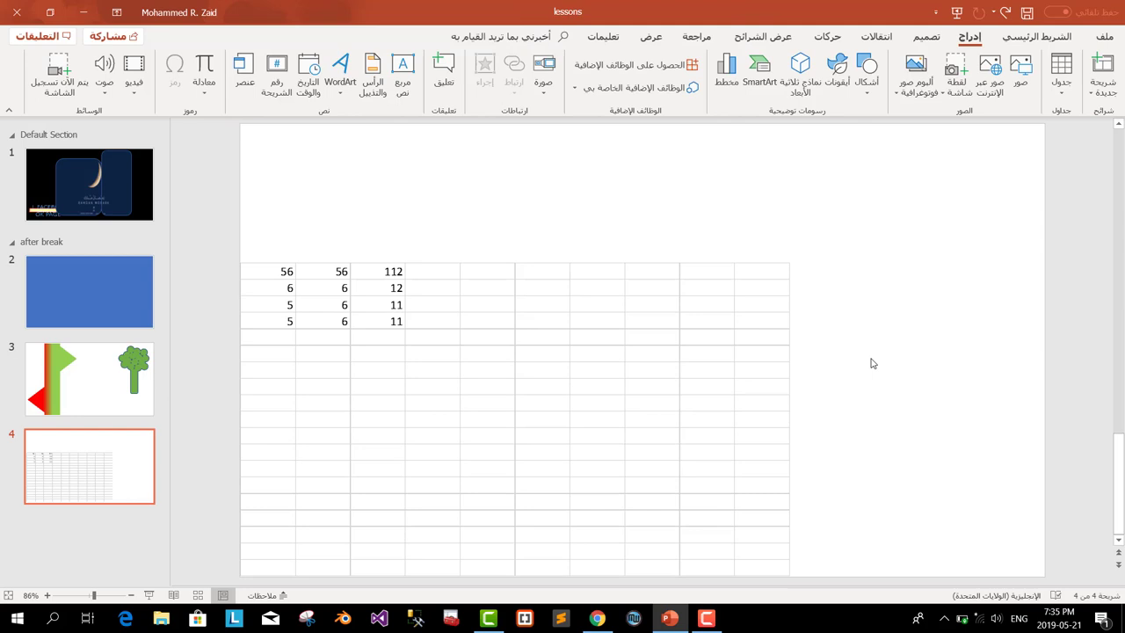